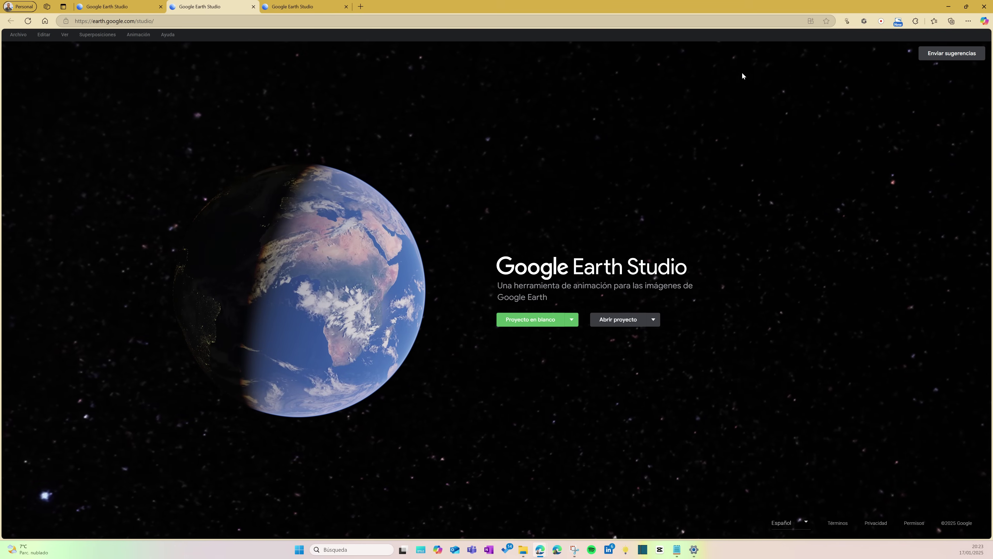
# Step: Open the Inicio rápido templates from the Proyecto en blanco menu and browse for more
pyautogui.click(571, 320)
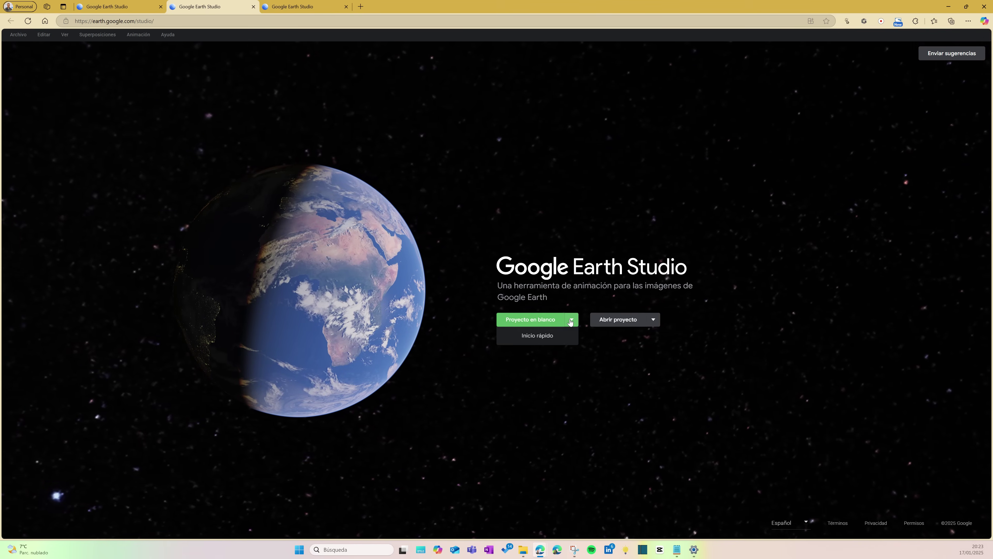
pyautogui.click(544, 337)
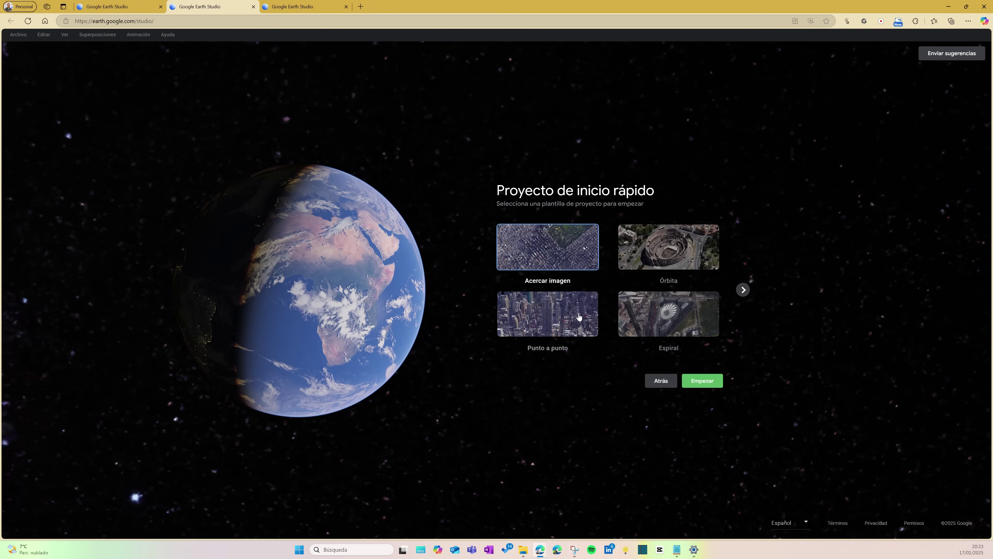
pyautogui.moveTo(668, 315)
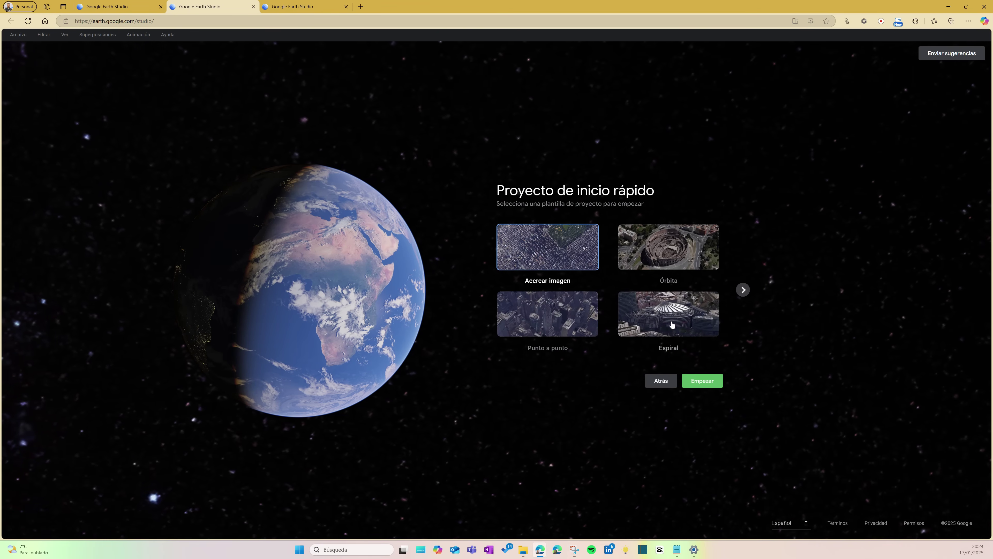
pyautogui.click(742, 289)
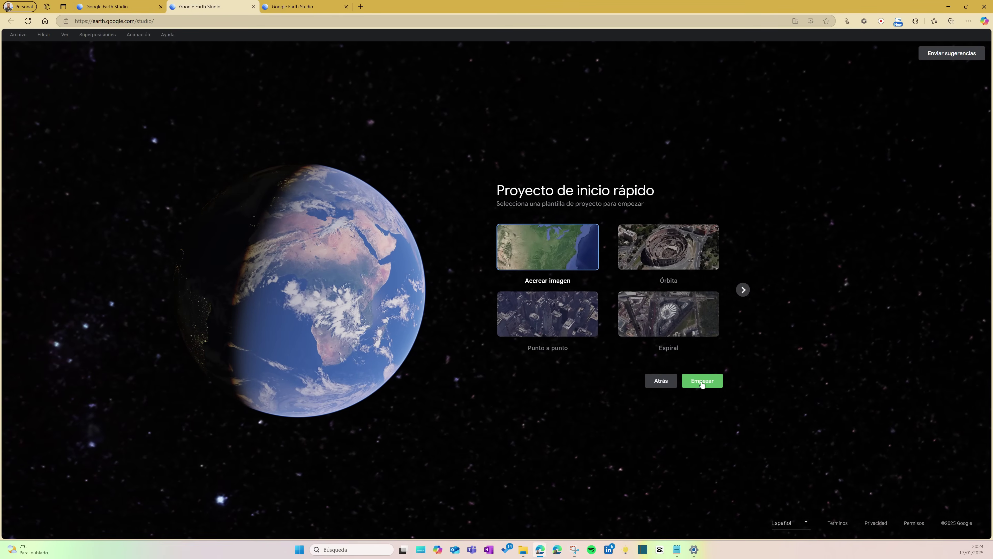
# Step: Start an Acercar imagen shot targeting the Gran Pirámide de Guiza
pyautogui.click(702, 382)
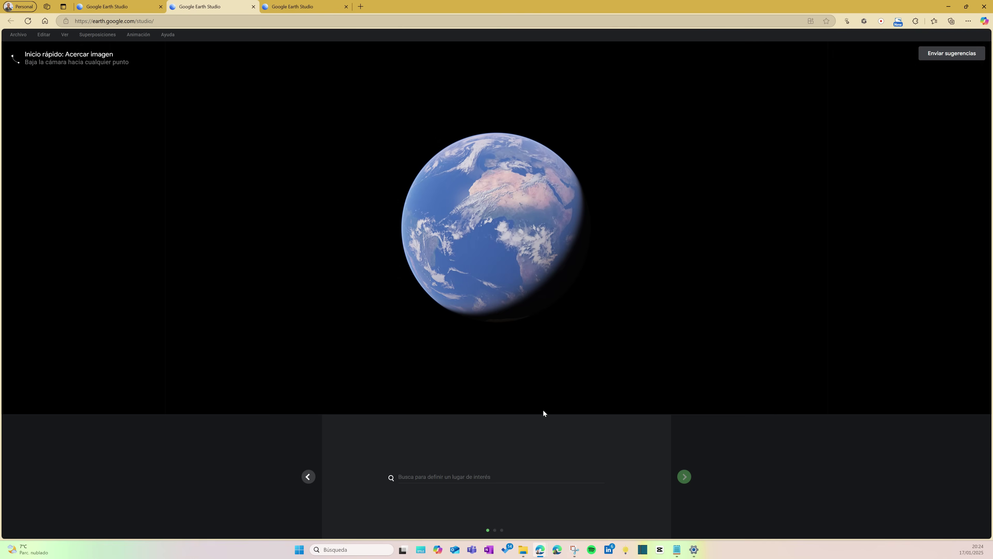
pyautogui.click(461, 478)
pyautogui.write('Pirá')
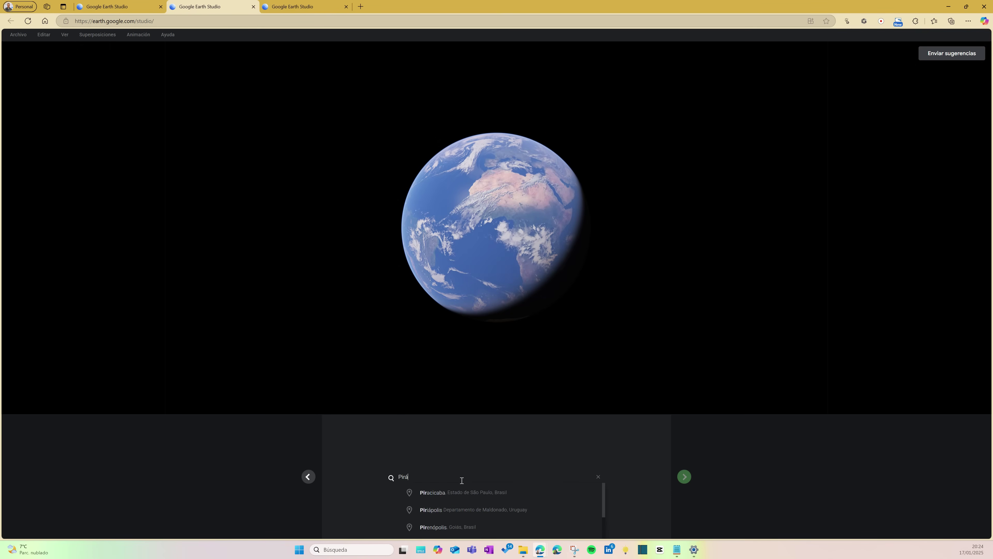
pyautogui.write('mide de Gu')
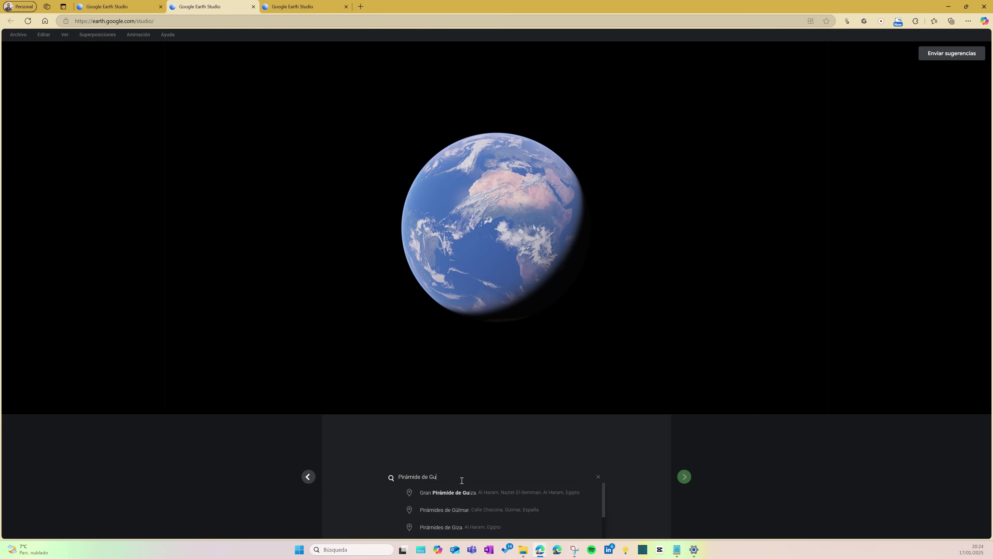
pyautogui.click(450, 492)
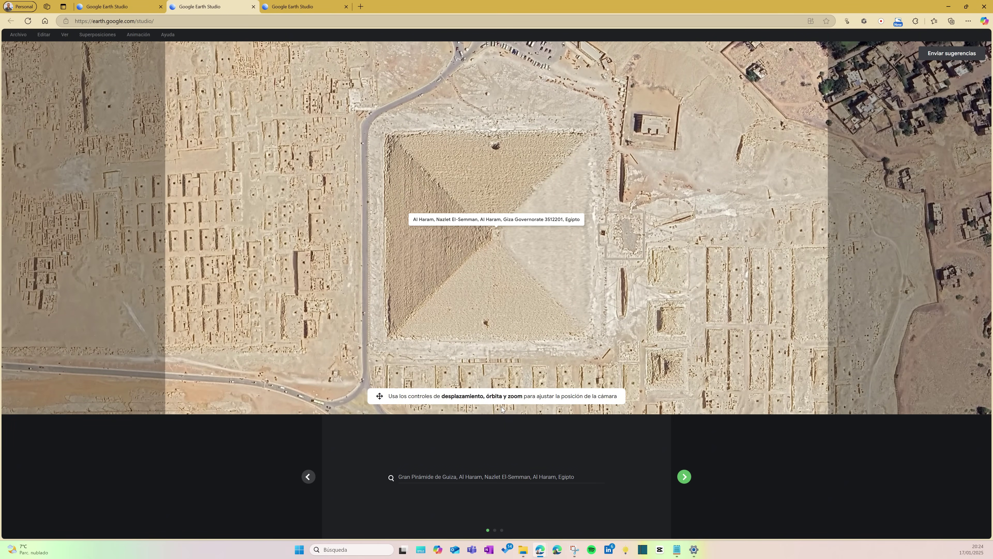
# Step: Lower the starting altitude and lengthen the shot duration to 6 s
pyautogui.click(684, 477)
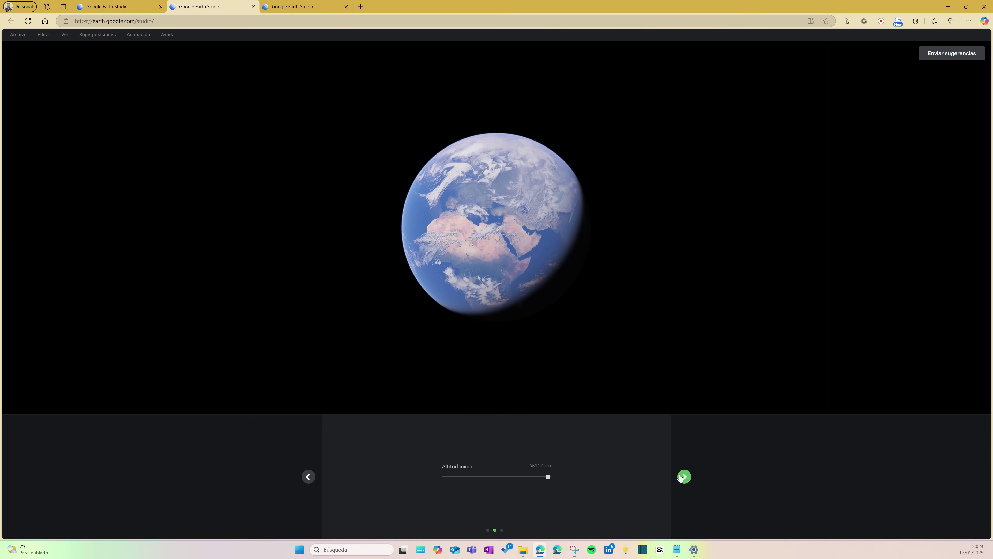
pyautogui.moveTo(546, 477)
pyautogui.mouseDown()
pyautogui.moveTo(472, 475)
pyautogui.moveTo(539, 477)
pyautogui.mouseUp()
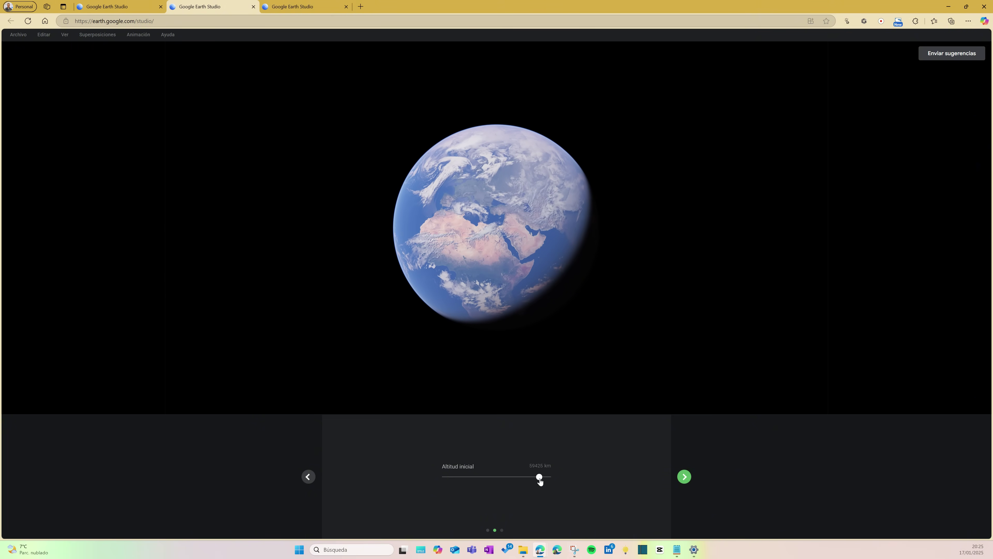
pyautogui.click(684, 477)
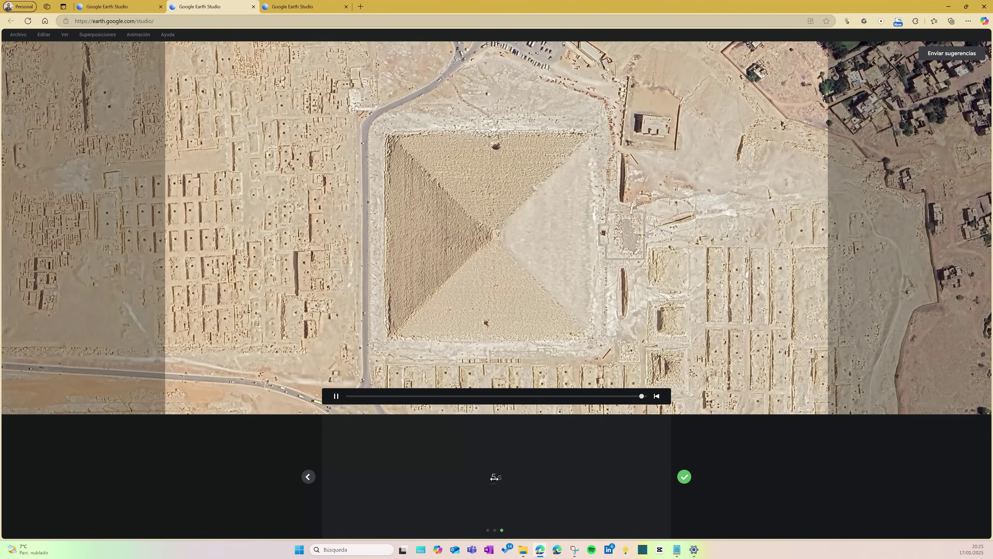
pyautogui.moveTo(493, 478); pyautogui.dragTo(503, 482)
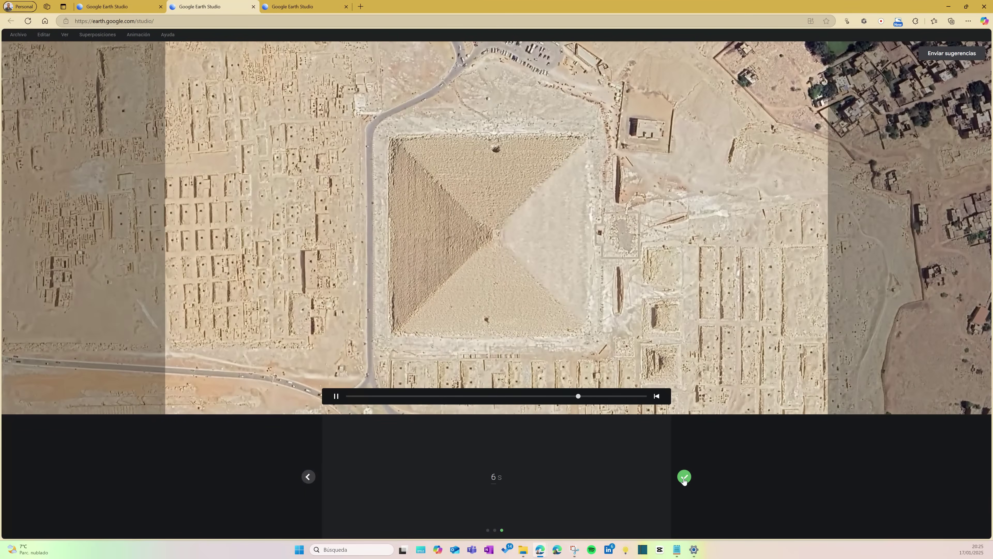
# Step: Open the Giza zoom as an editable keyframed project and play its animation
pyautogui.click(683, 477)
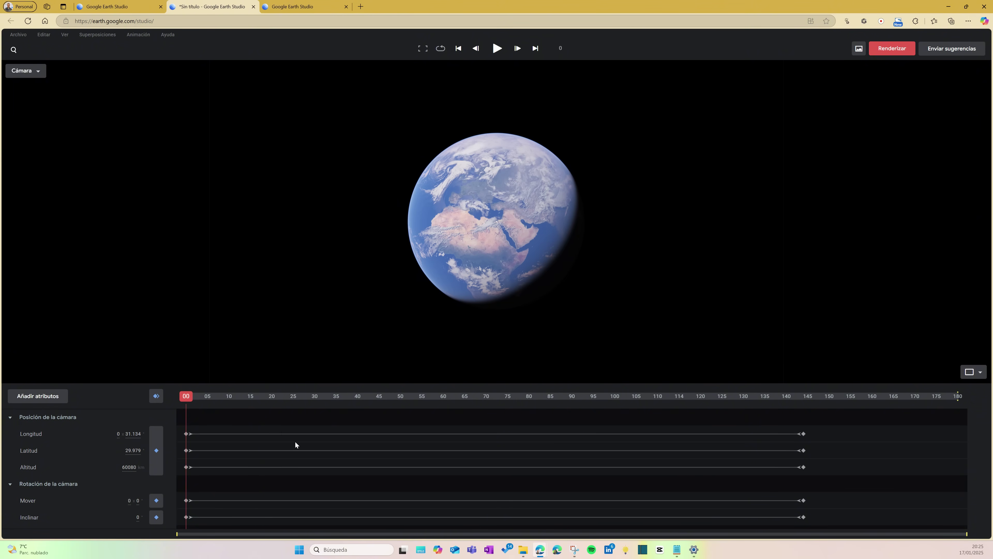
pyautogui.press('space')
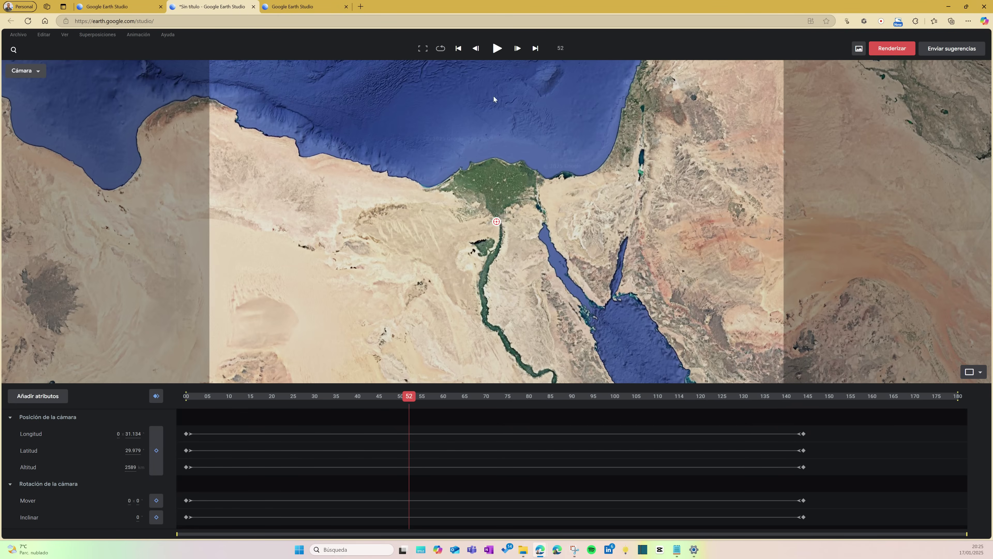
# Step: Name the render 'Pirámide de Guiza' with attribution at X 3000, Y 1880
pyautogui.click(888, 50)
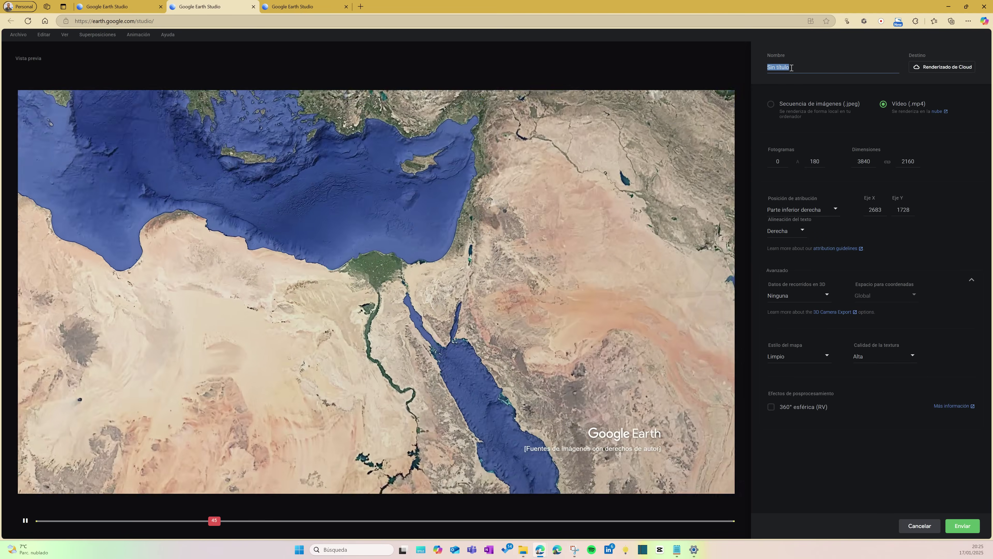
pyautogui.doubleClick(786, 67)
pyautogui.hotkey('ctrl', 'a')
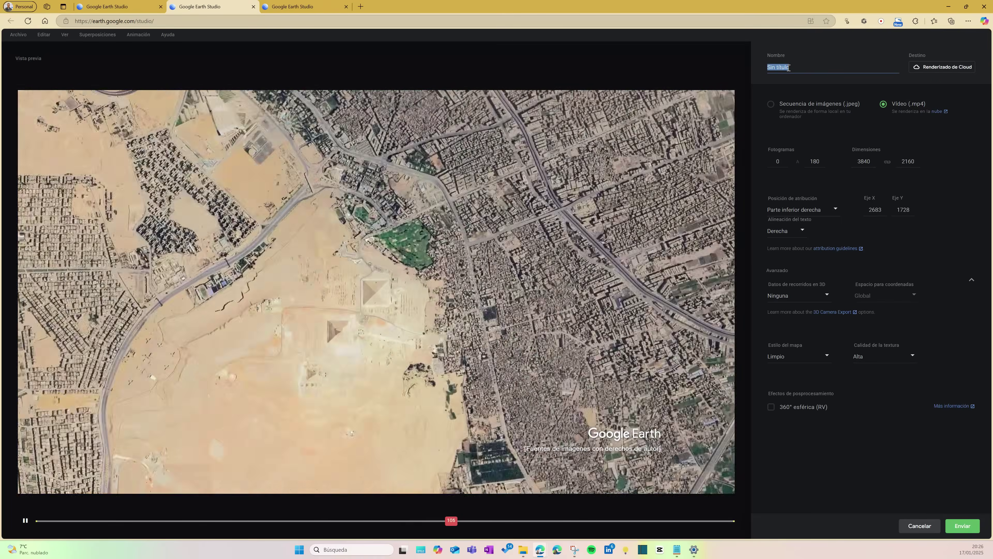
pyautogui.write('Pirámi')
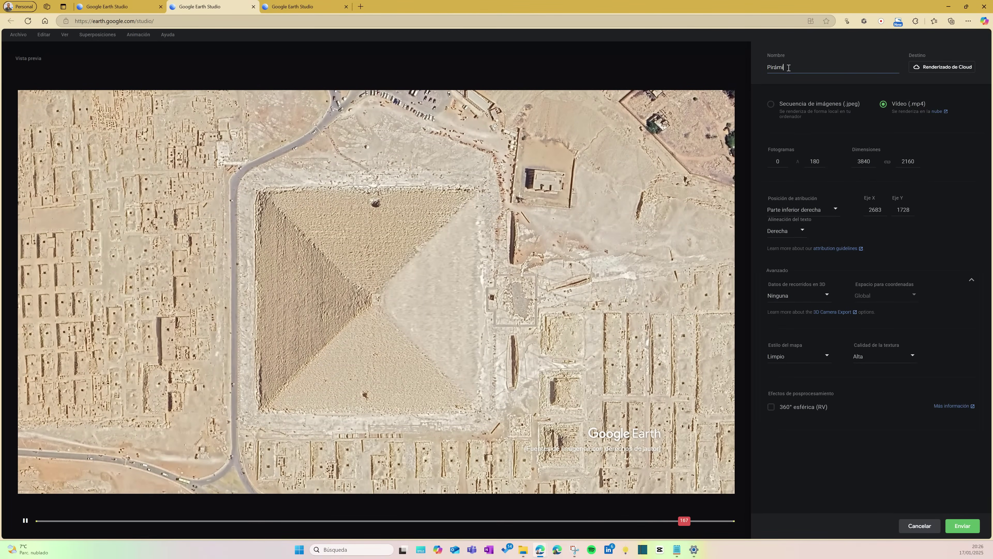
pyautogui.write('de de Guiz')
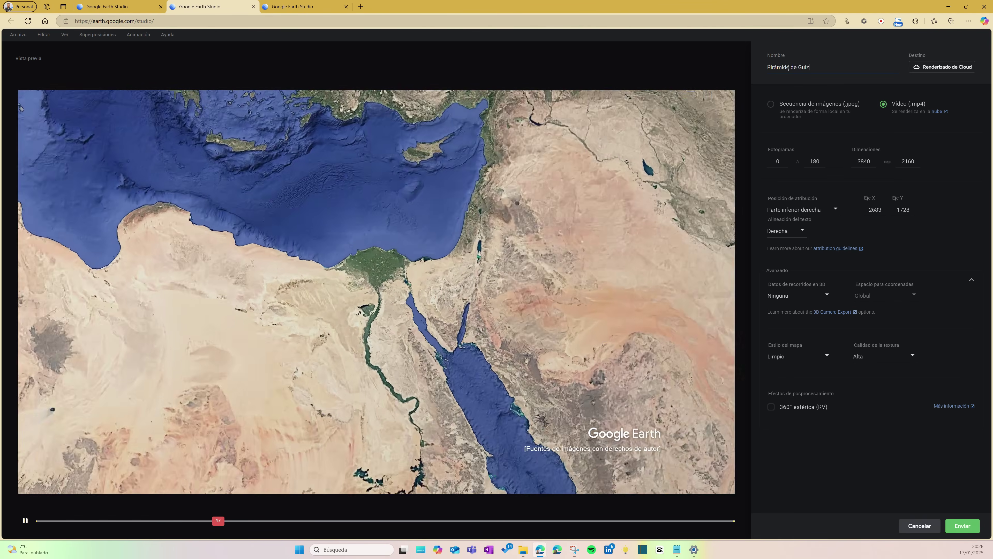
pyautogui.write('a')
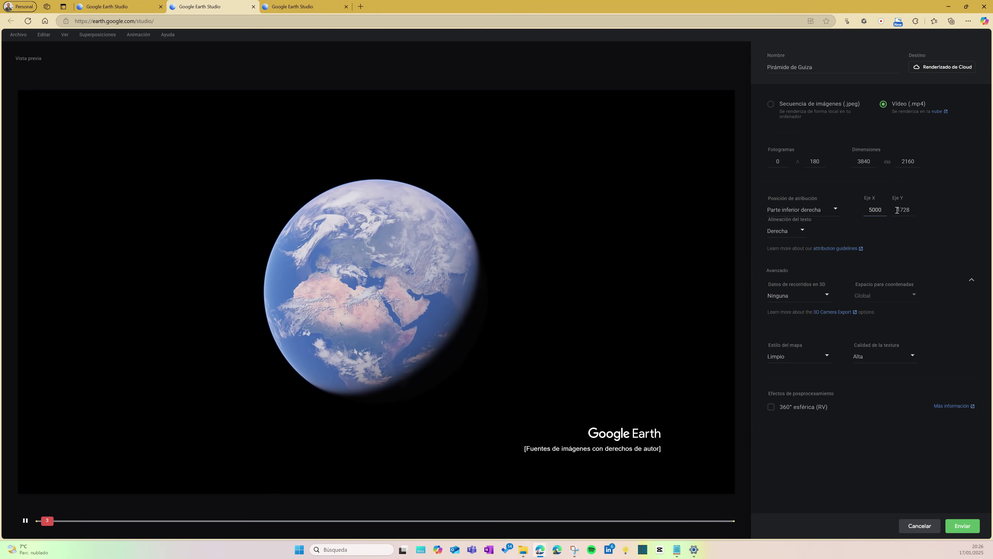
pyautogui.doubleClick(897, 210)
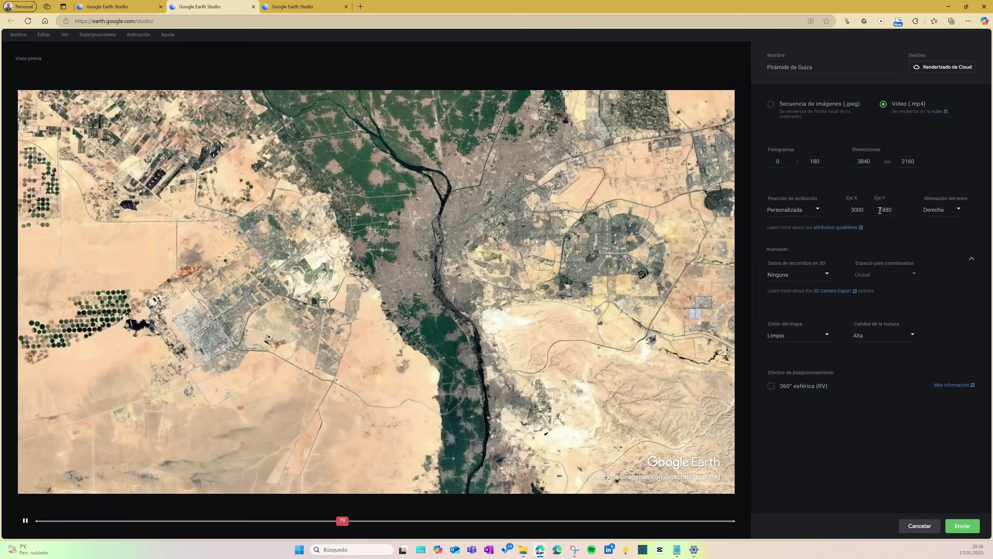
pyautogui.write('1880')
pyautogui.click(870, 216)
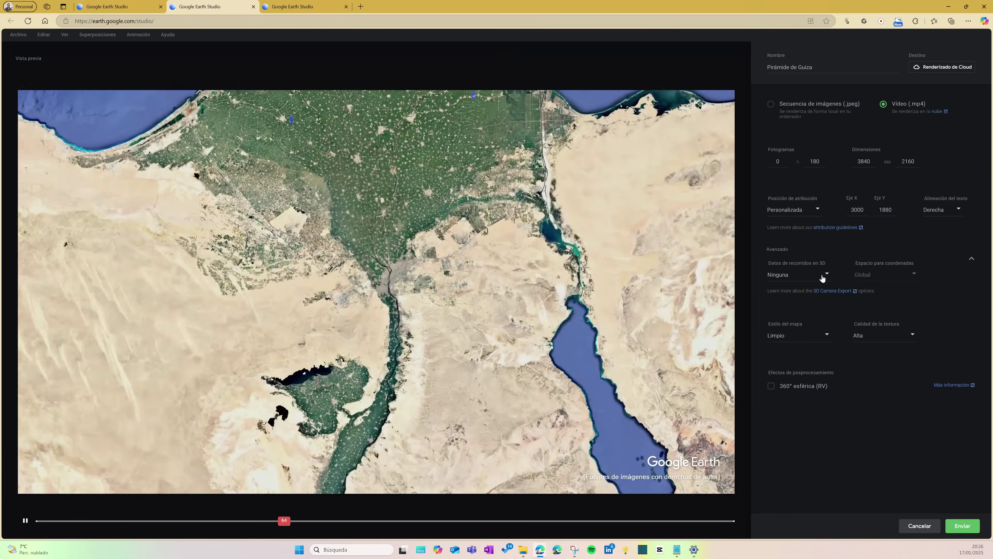
# Step: Keep tracking data Ninguna, map style Limpio, texture Alta, and submit the 3840×2160 MP4
pyautogui.click(823, 278)
pyautogui.click(823, 277)
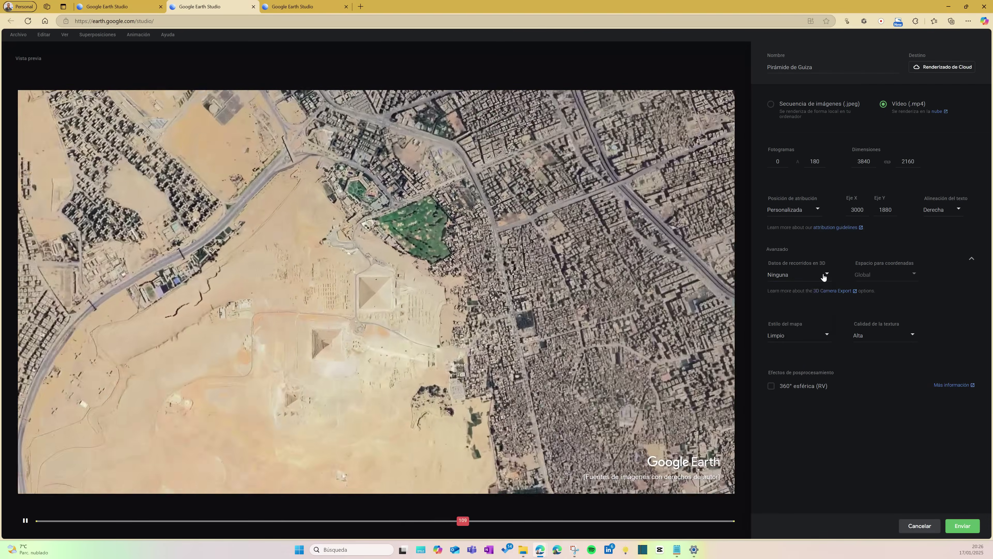
pyautogui.click(828, 339)
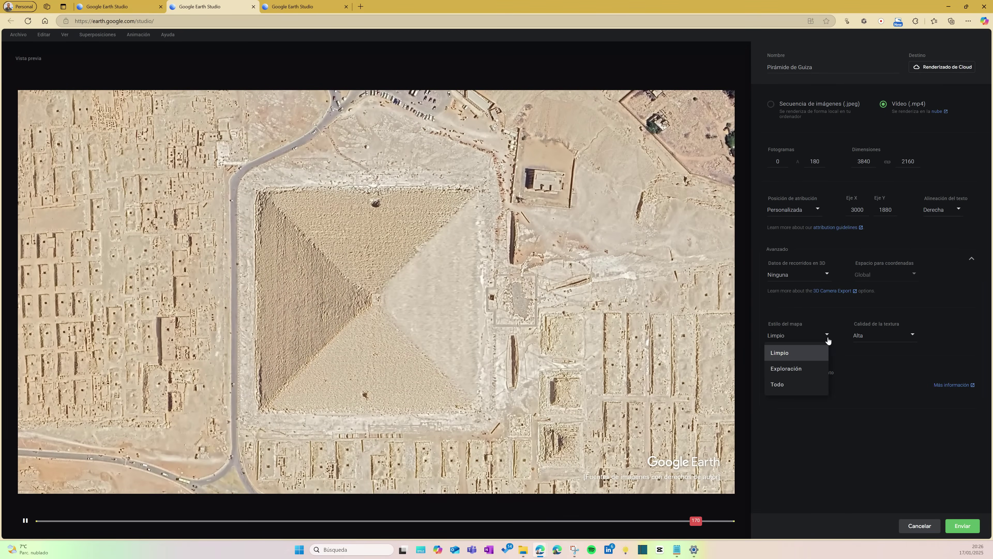
pyautogui.click(828, 340)
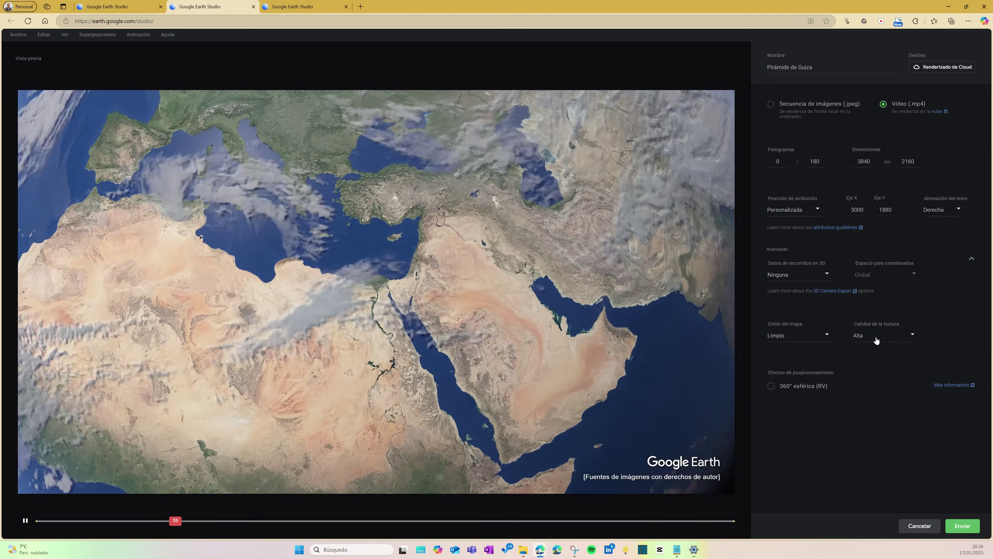
pyautogui.click(876, 340)
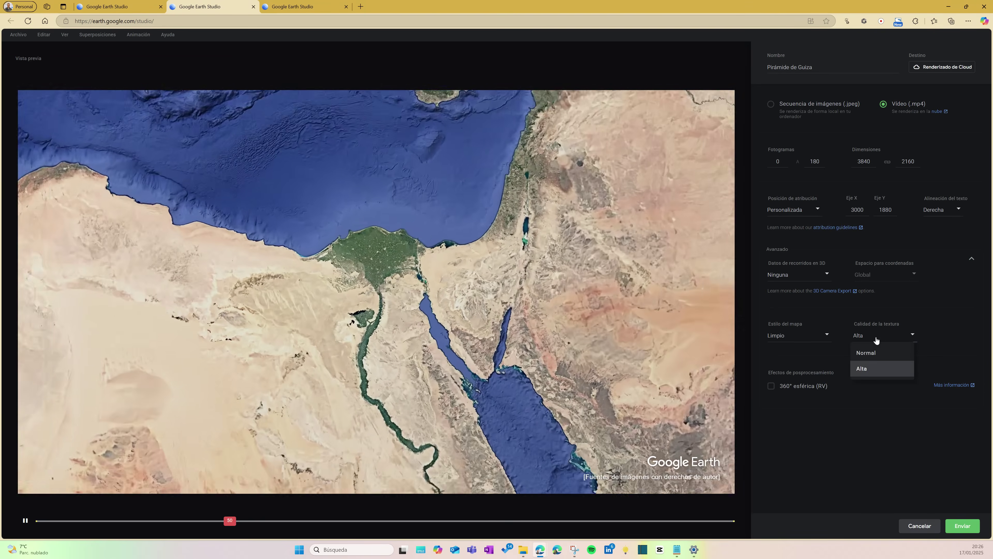
pyautogui.click(877, 340)
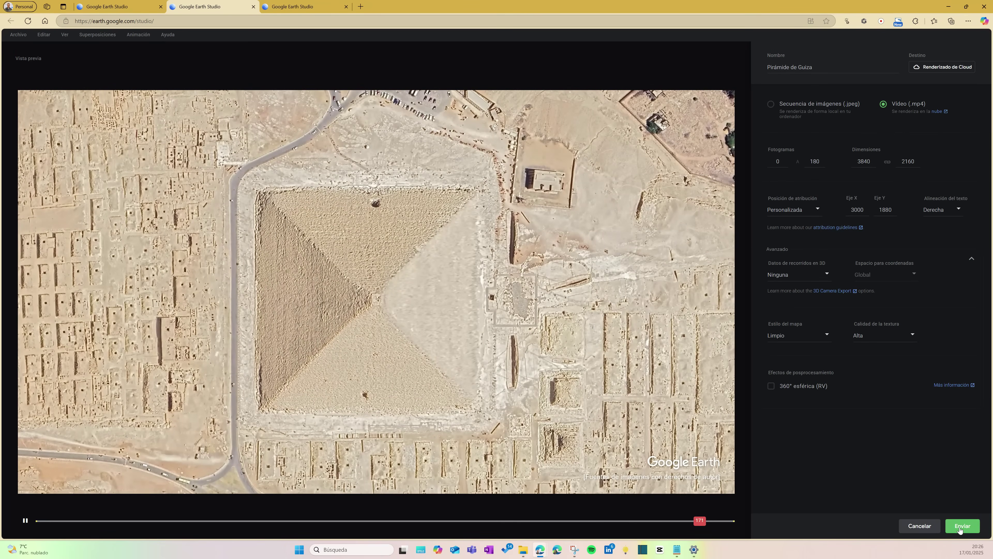
pyautogui.click(961, 526)
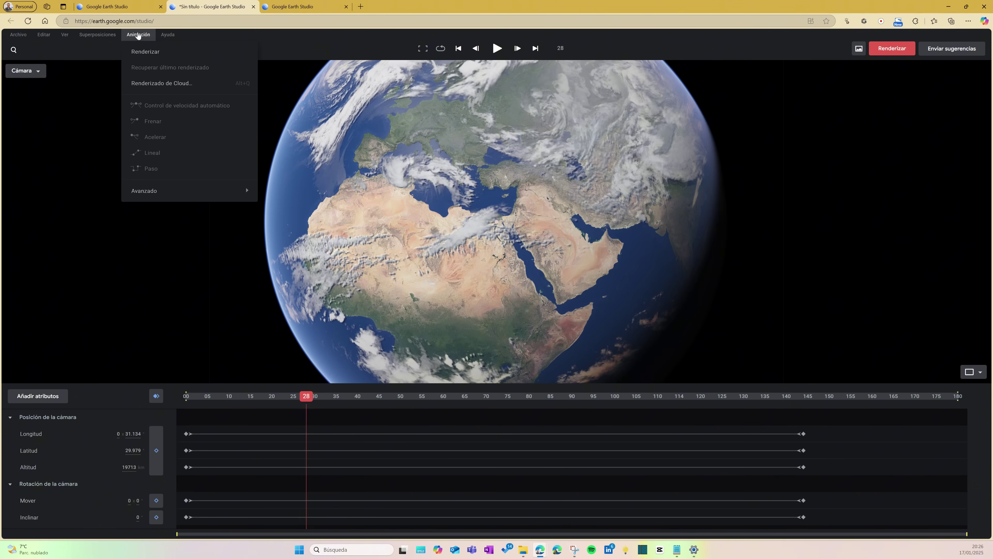
# Step: Open the cloud render list, check a delivered job, then view the queued Pirámide de Guiza details
pyautogui.click(142, 84)
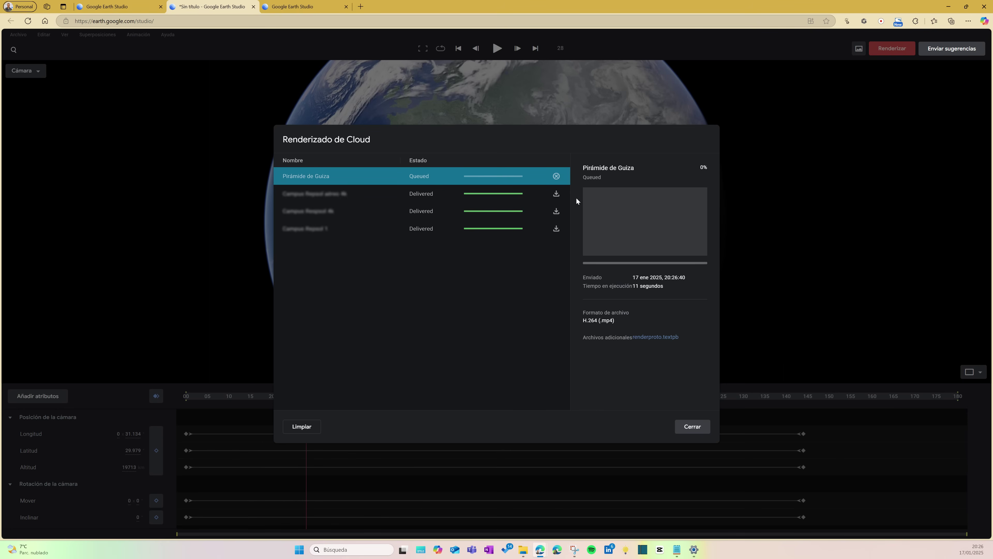
pyautogui.click(484, 191)
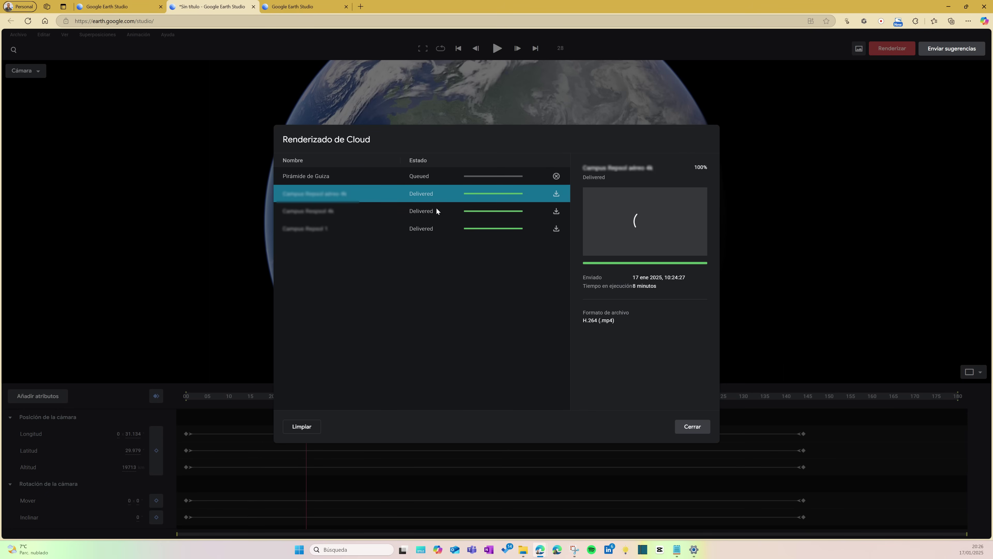
pyautogui.click(399, 173)
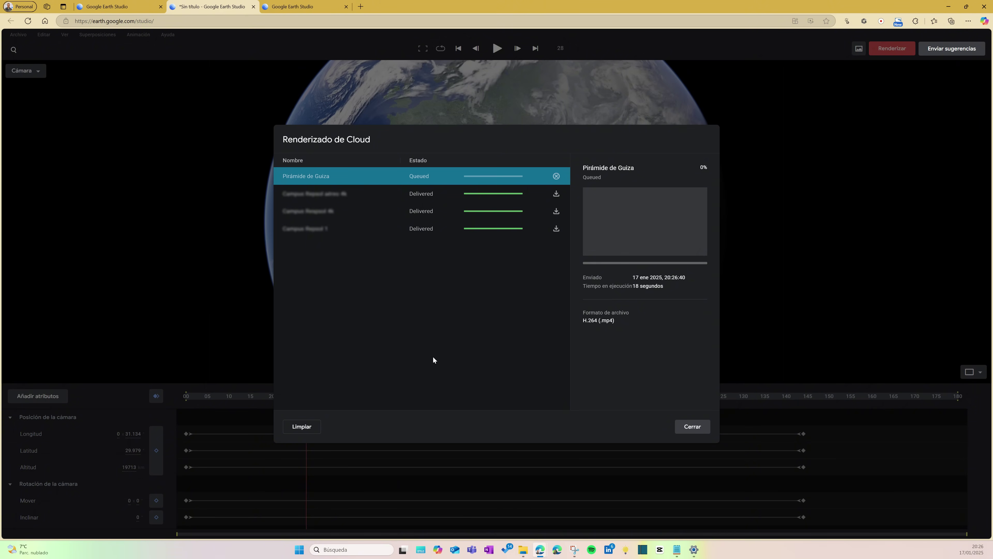
# Step: Close the render list and begin saving the project as 'Pirámide de Gu'
pyautogui.press('Escape')
pyautogui.click(15, 35)
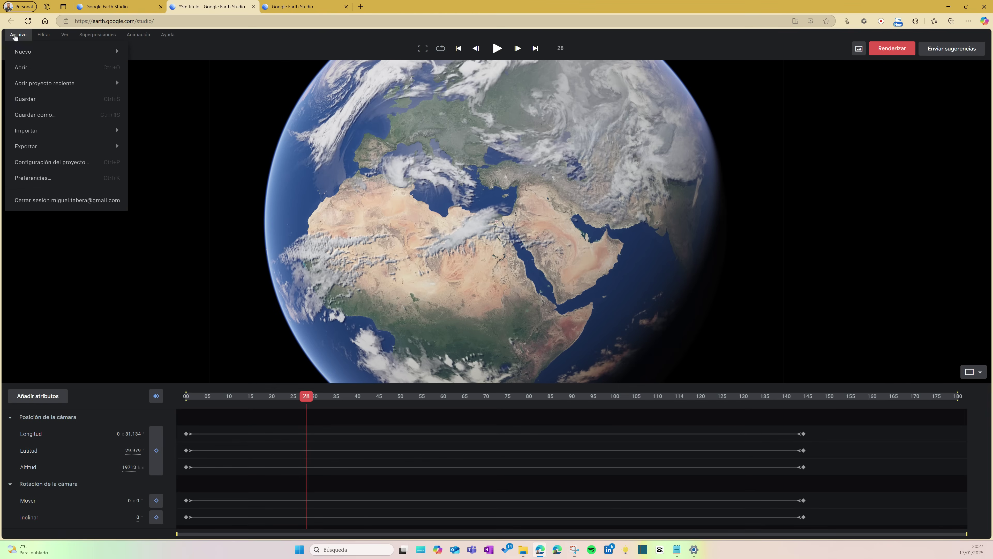
pyautogui.click(32, 101)
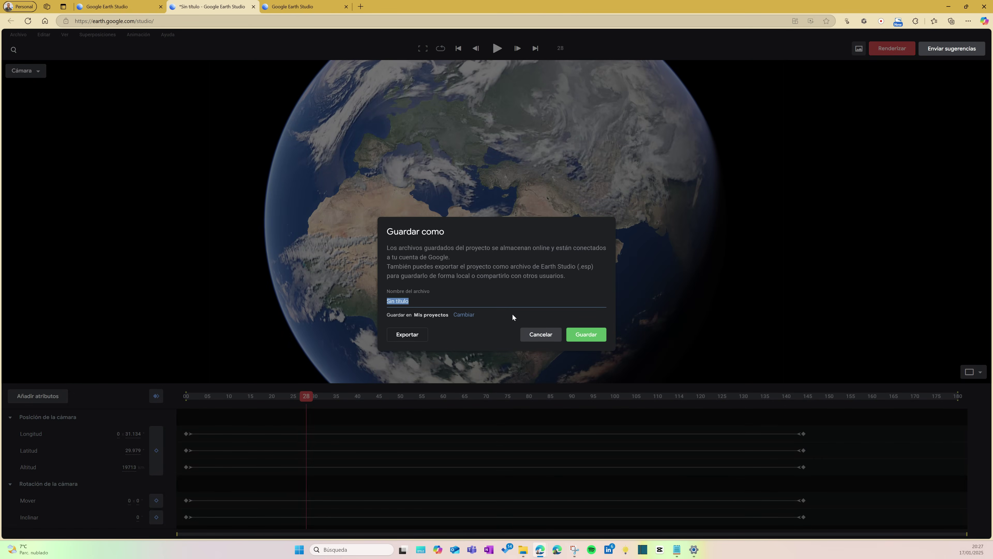
pyautogui.write('Pir')
pyautogui.write('ámide de Guiza')
# Step: Save the Giza project, then pick Órbita and centre the view on Coliseo de Roma
pyautogui.click(599, 333)
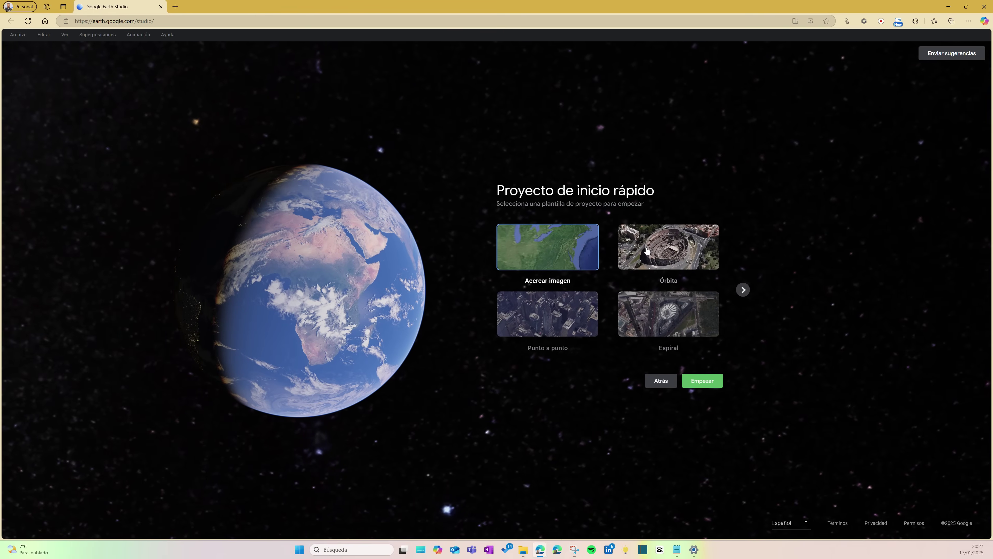
pyautogui.click(646, 250)
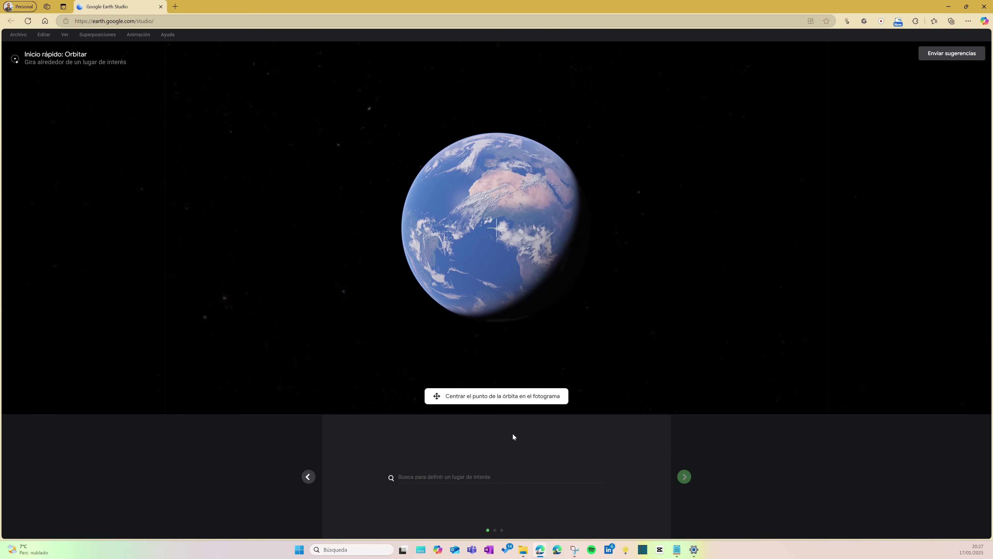
pyautogui.click(473, 478)
pyautogui.write('Colise')
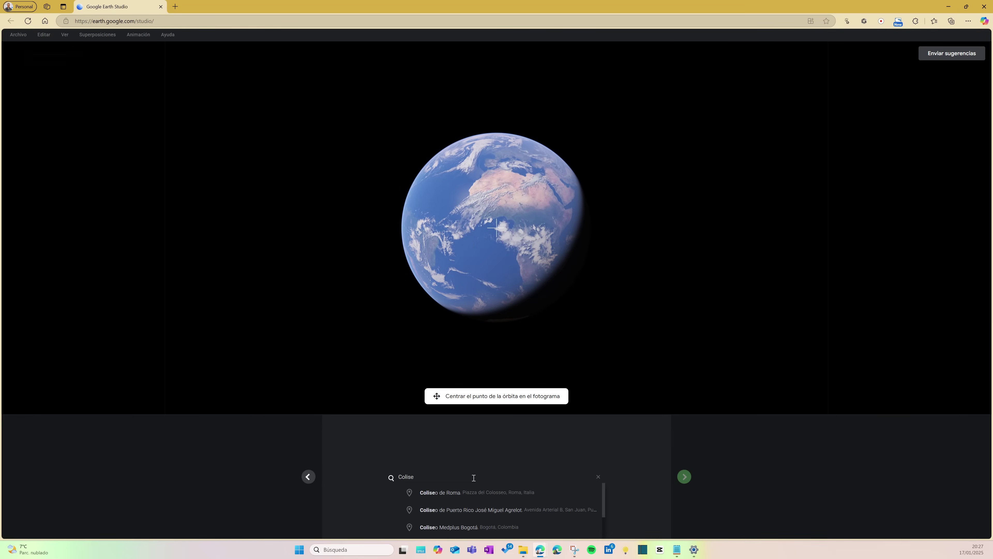
pyautogui.click(493, 499)
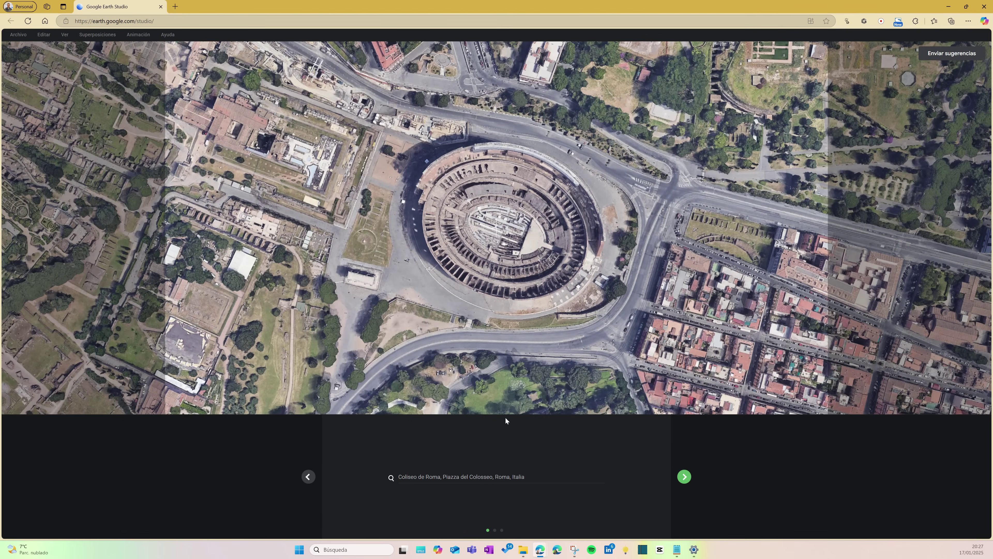
pyautogui.moveTo(542, 293); pyautogui.dragTo(532, 284)
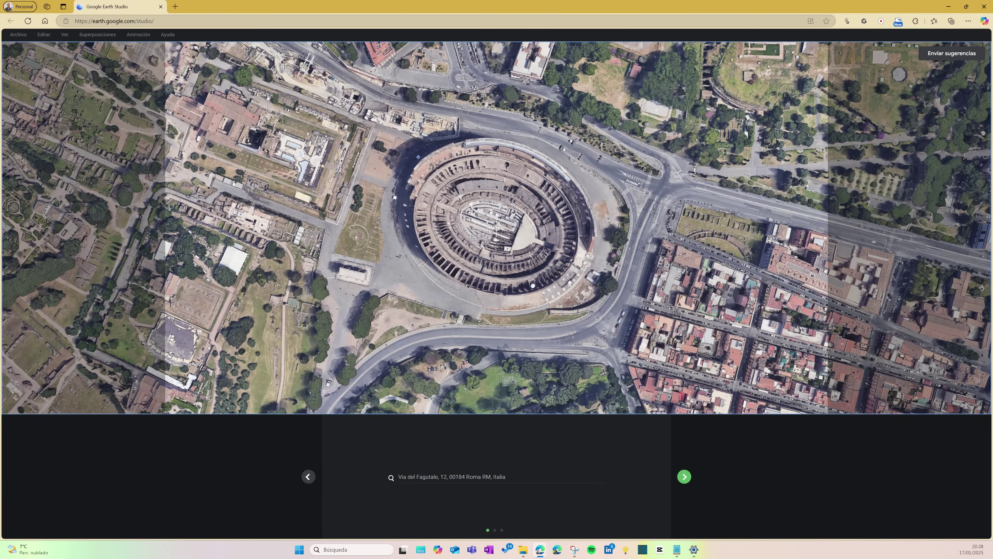
pyautogui.click(685, 478)
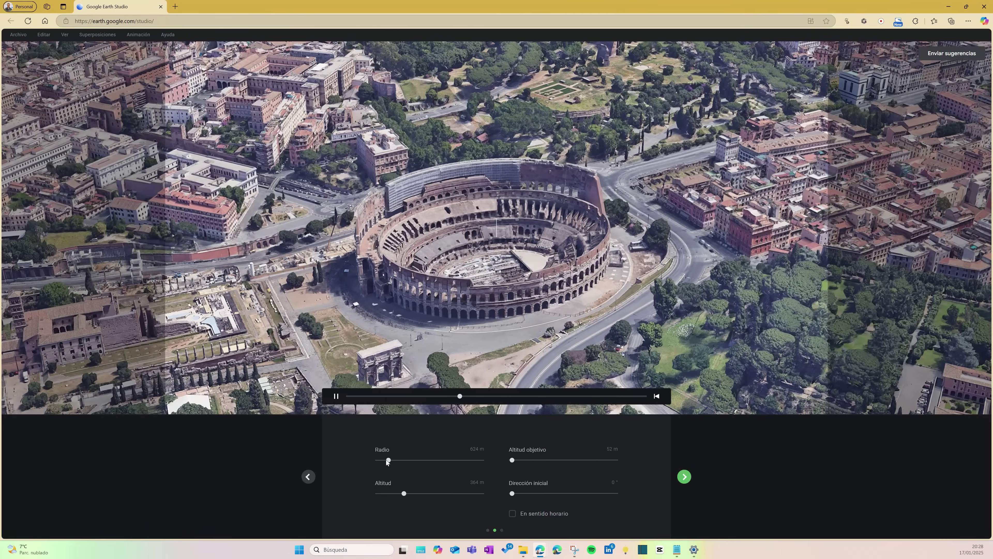
# Step: Widen the orbit radius, lower altitude to about 327 m, rotate the start direction, and preview
pyautogui.moveTo(387, 460); pyautogui.dragTo(388, 462)
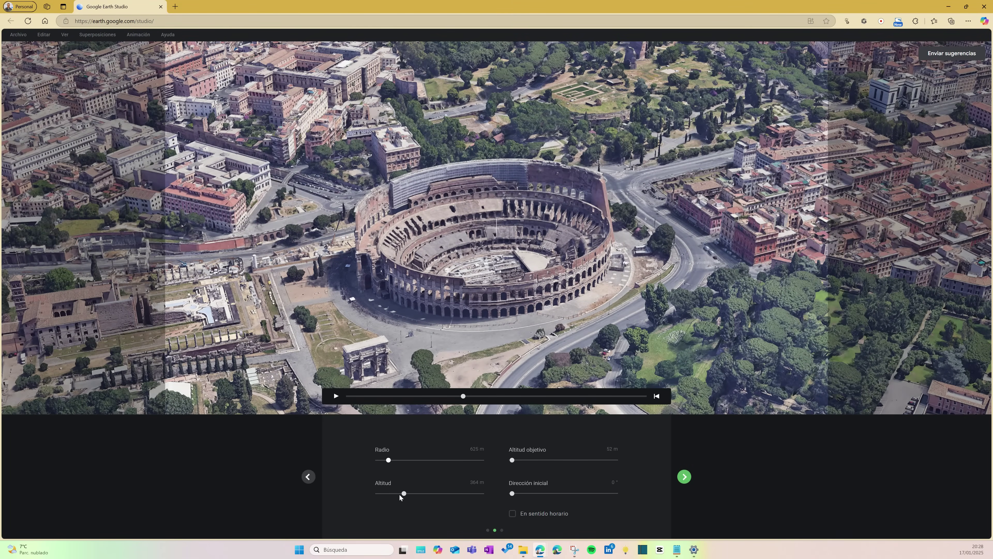
pyautogui.moveTo(402, 494); pyautogui.dragTo(400, 494)
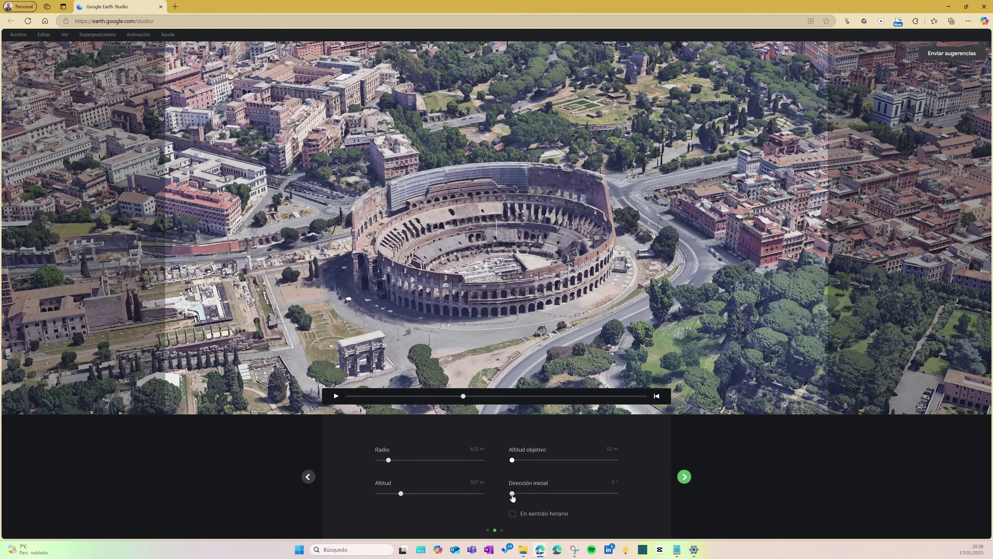
pyautogui.moveTo(524, 497)
pyautogui.mouseDown()
pyautogui.moveTo(566, 497)
pyautogui.moveTo(504, 496)
pyautogui.mouseUp()
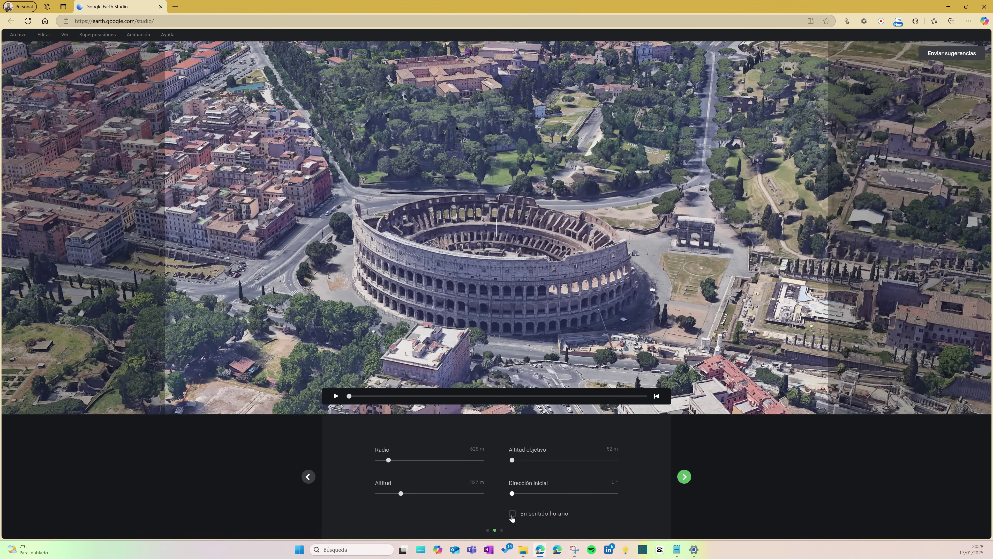
pyautogui.click(334, 399)
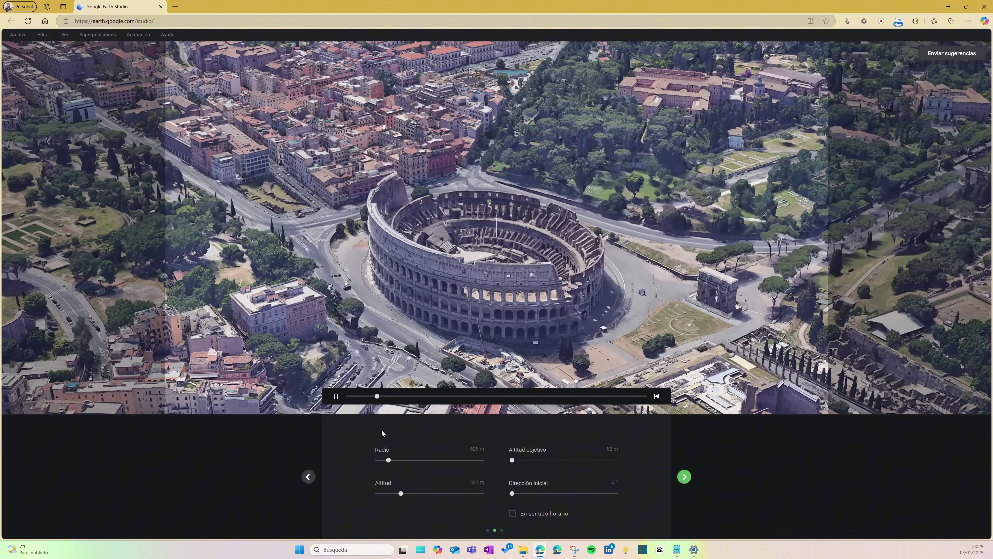
pyautogui.click(684, 477)
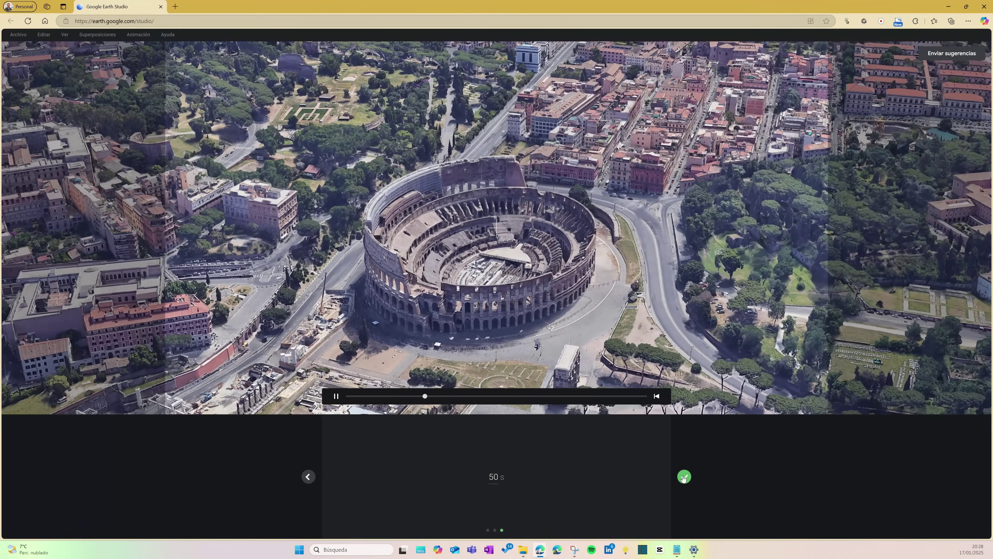
# Step: Open the Colosseum orbit in the editor and submit a cloud render named 'Coliseo de Roma'
pyautogui.click(684, 477)
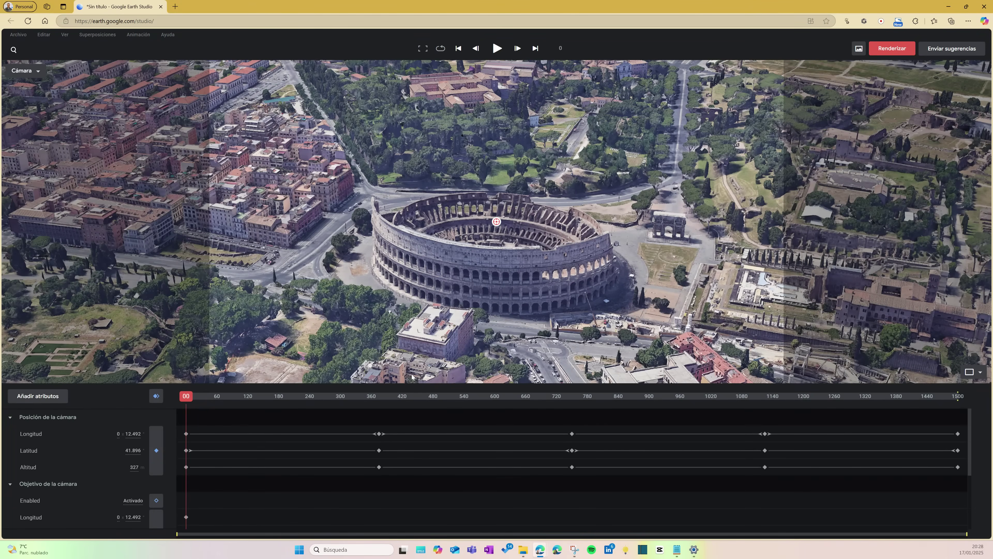
pyautogui.click(903, 50)
pyautogui.write('Co')
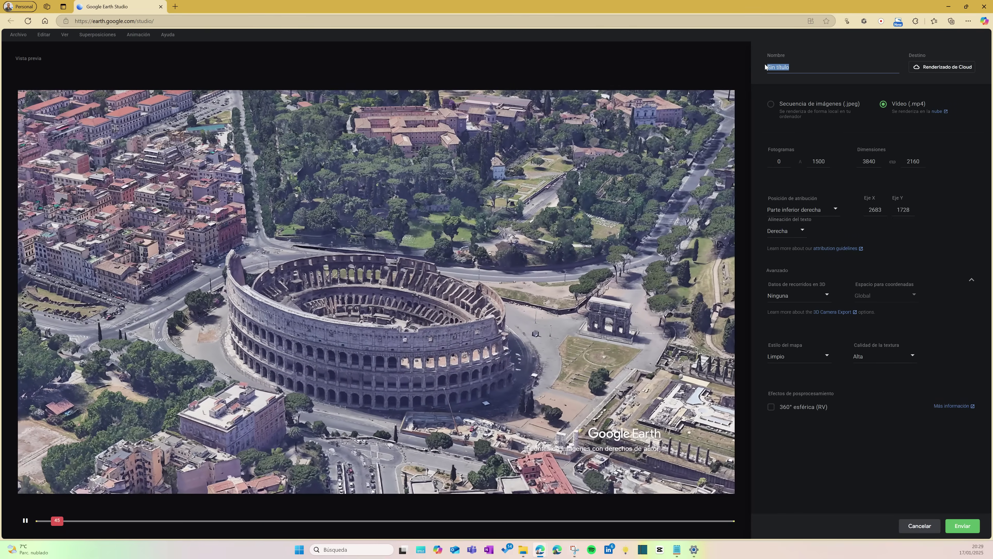
pyautogui.write('liseo de Roma')
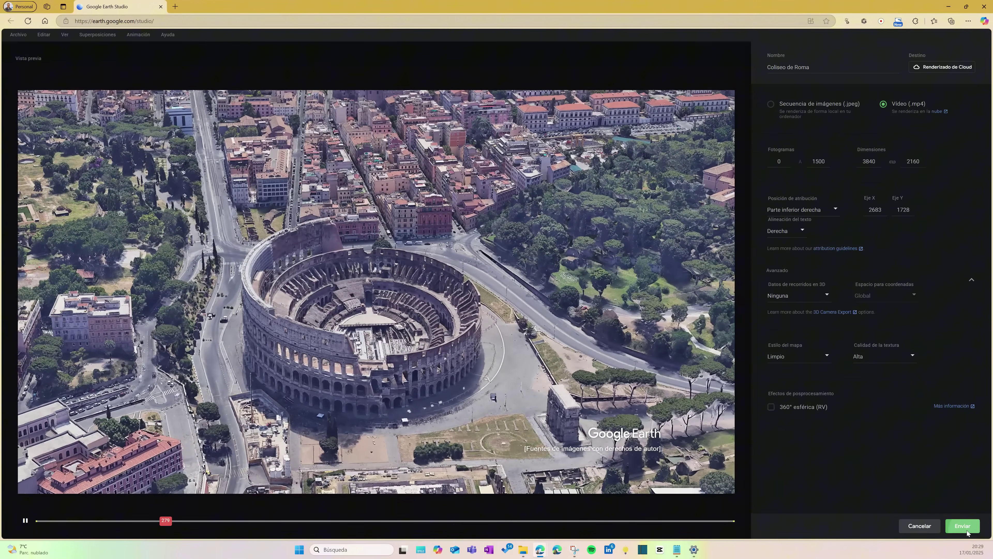
pyautogui.click(963, 526)
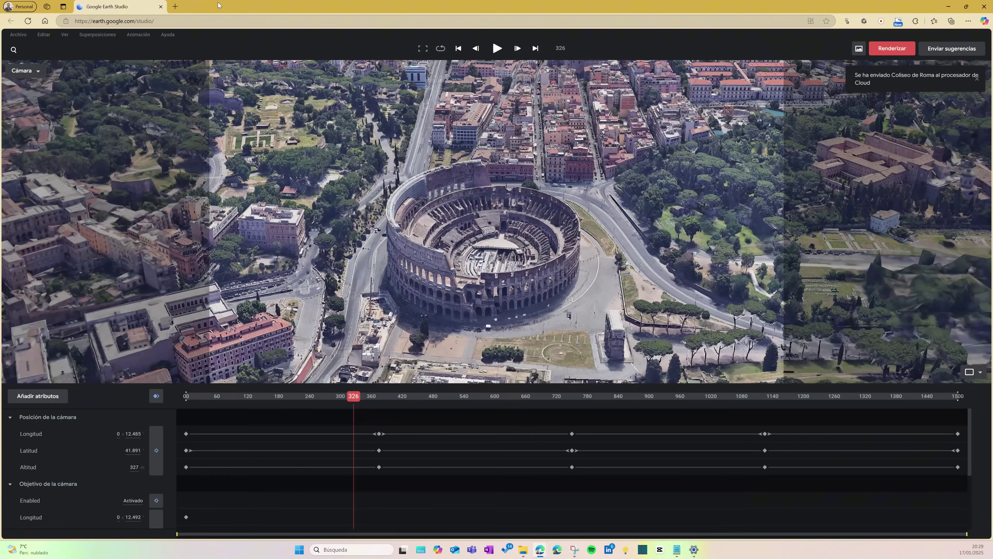
# Step: Check the cloud render list: delivered Pirámide de Guiza and queued Coliseo de Roma
pyautogui.click(145, 37)
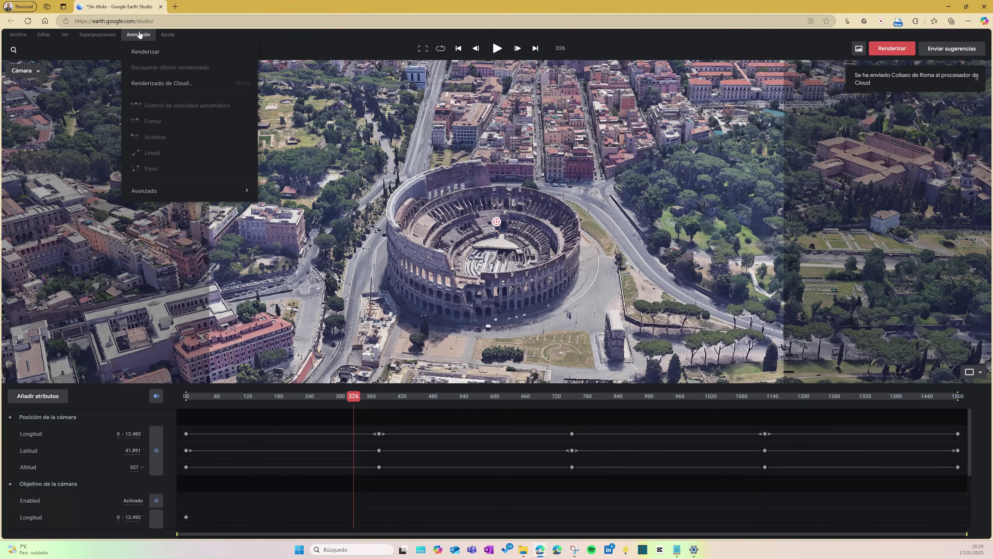
pyautogui.click(147, 87)
pyautogui.click(328, 194)
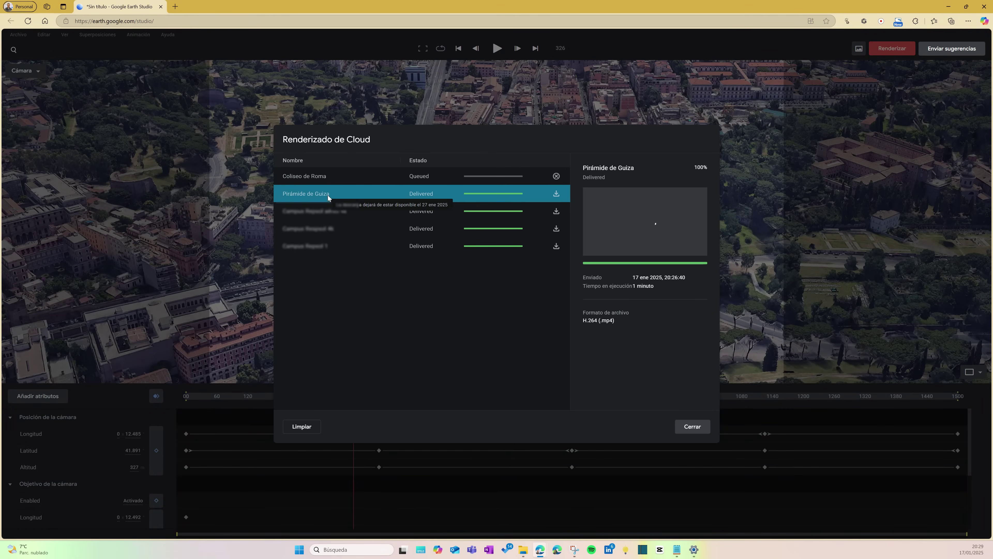
pyautogui.click(351, 180)
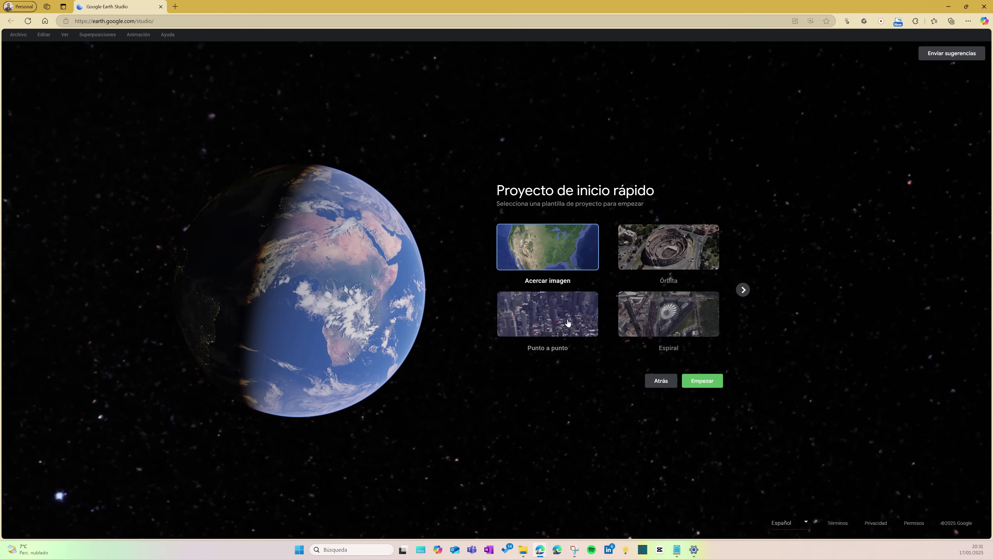
# Step: Start a new quick-start shot located at Magic Kingdom Park
pyautogui.click(711, 382)
pyautogui.write('mAGIC kINGD')
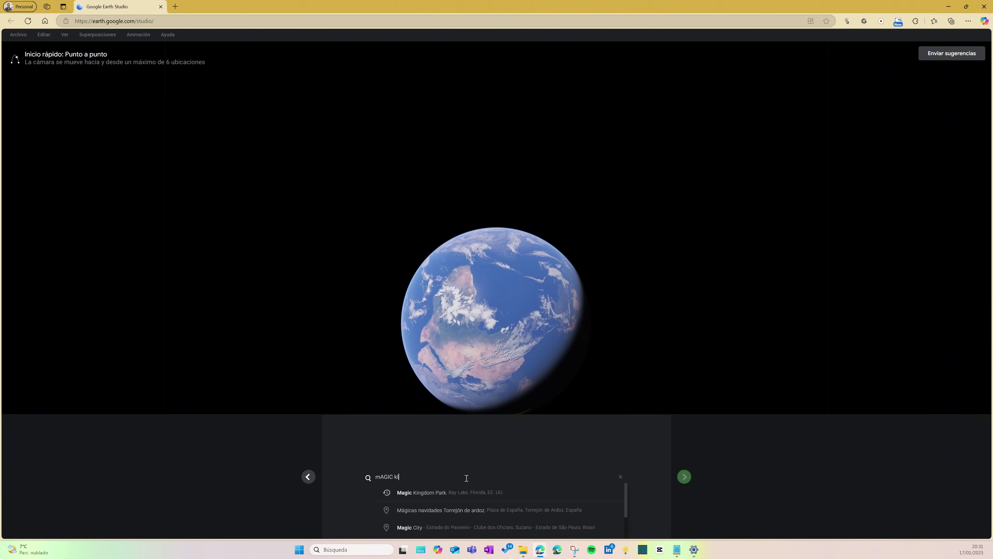
pyautogui.click(469, 496)
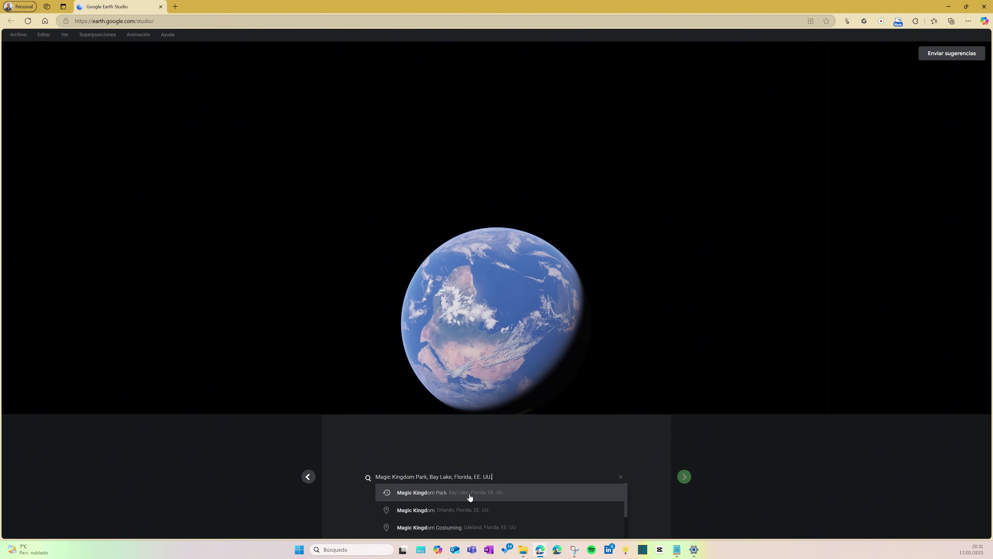
pyautogui.click(469, 494)
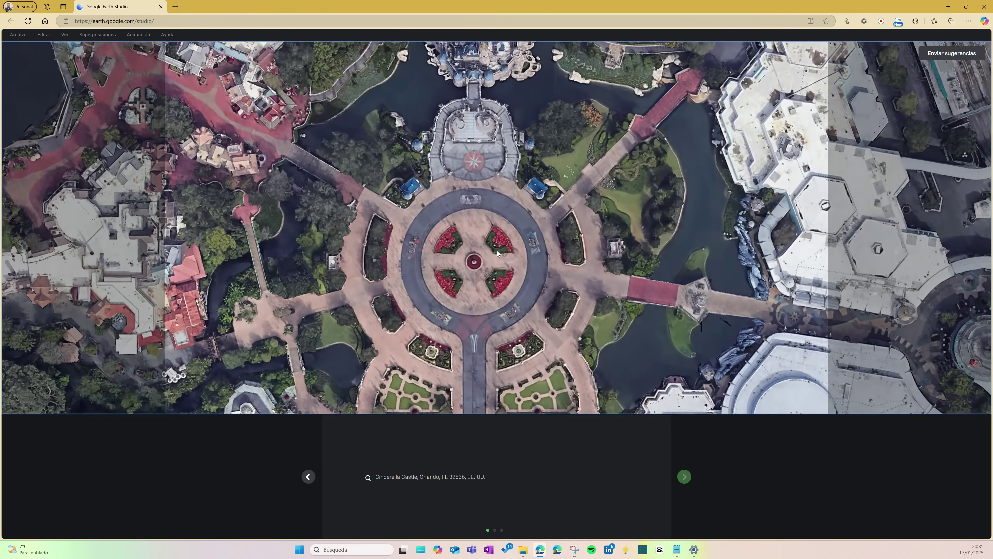
# Step: Zoom in on Cinderella Castle and tilt it into an oblique 3D view
pyautogui.moveTo(496, 251); pyautogui.dragTo(488, 299)
pyautogui.scroll(3, 468, 274)
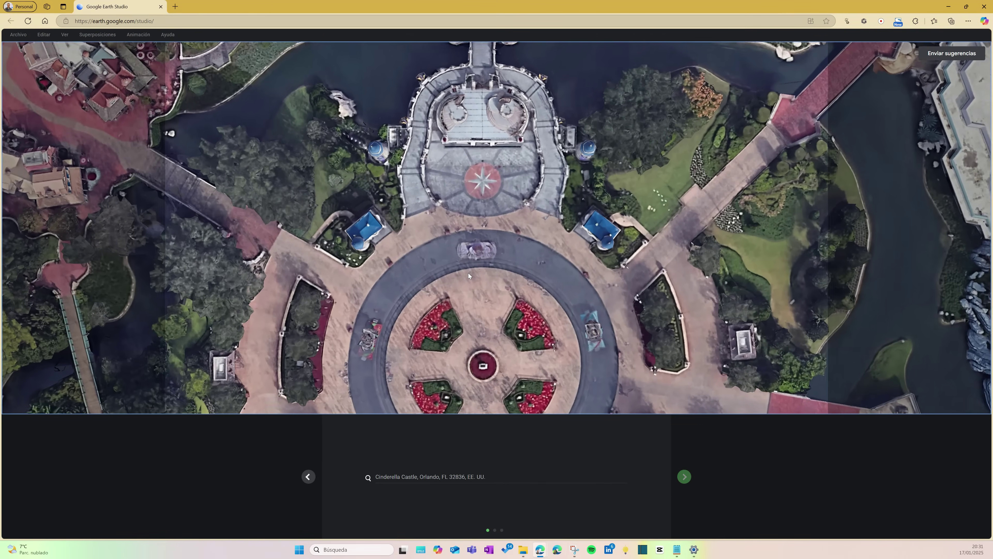
pyautogui.scroll(3, 478, 278)
pyautogui.scroll(-2, 477, 278)
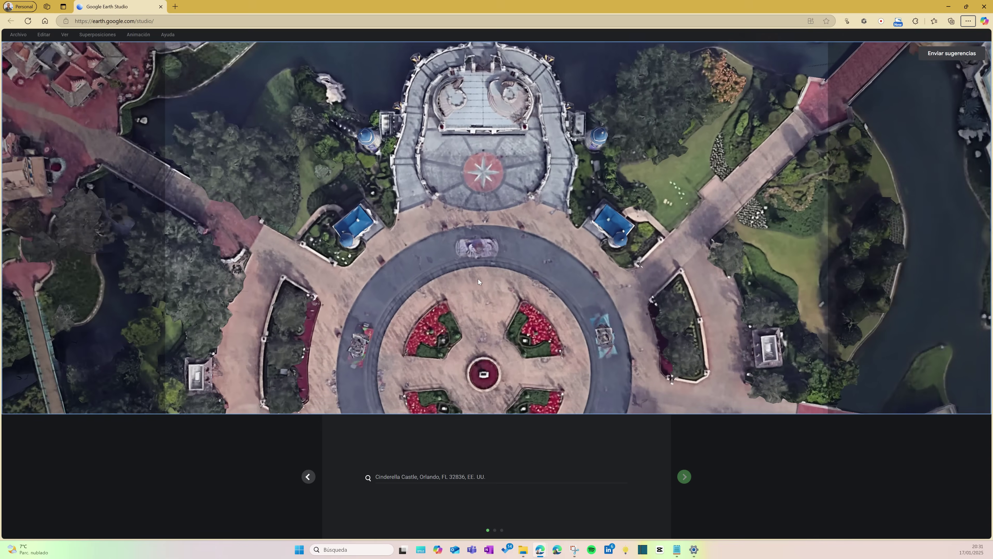
pyautogui.scroll(2, 478, 277)
pyautogui.scroll(-2, 478, 278)
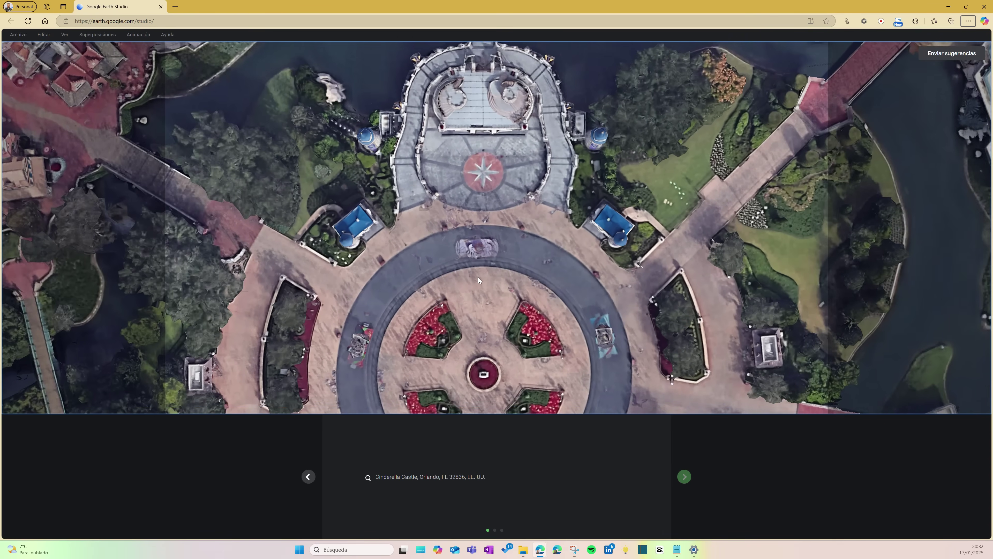
pyautogui.moveTo(478, 277)
pyautogui.mouseDown()
pyautogui.moveTo(477, 207)
pyautogui.moveTo(488, 323)
pyautogui.moveTo(506, 353)
pyautogui.mouseUp()
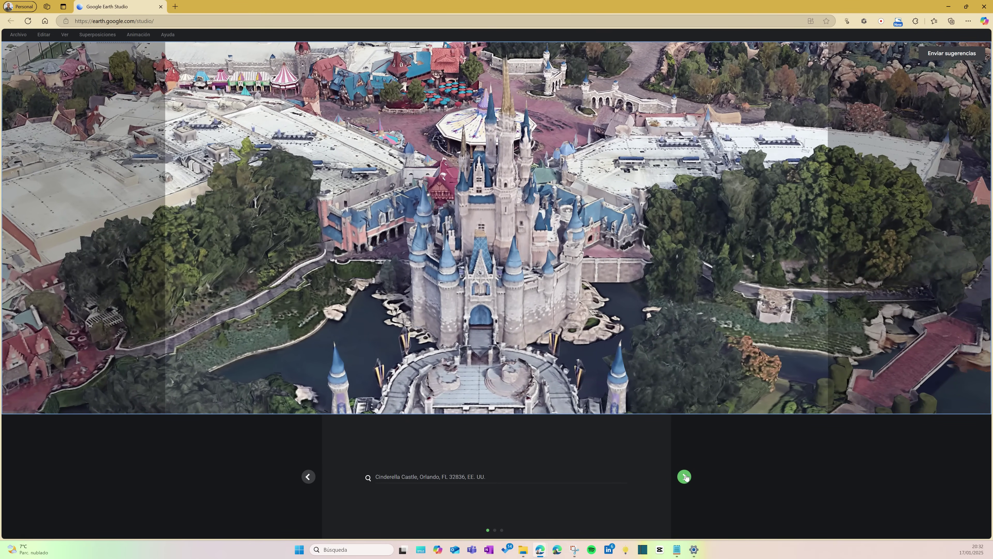
# Step: Search for Epcot and fly the view there
pyautogui.click(497, 477)
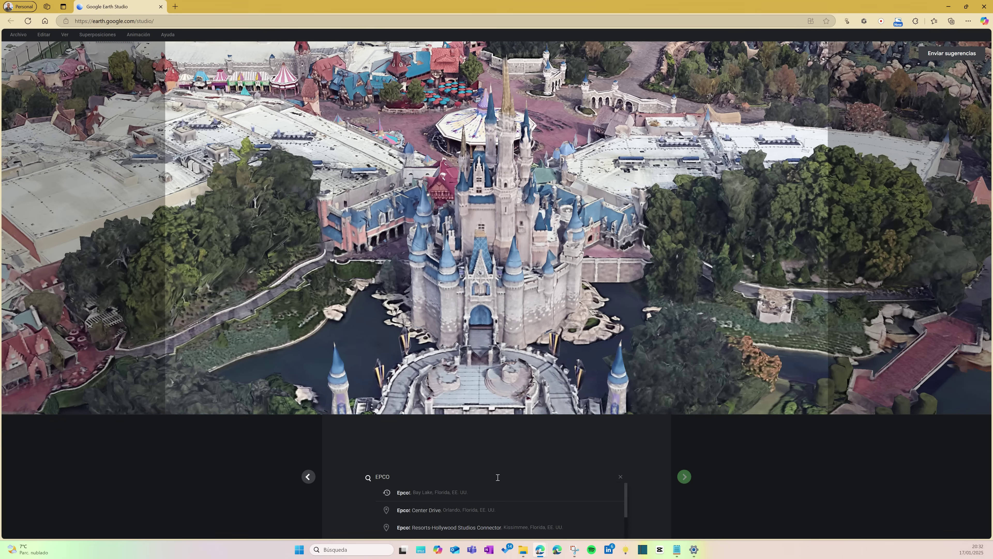
pyautogui.click(482, 491)
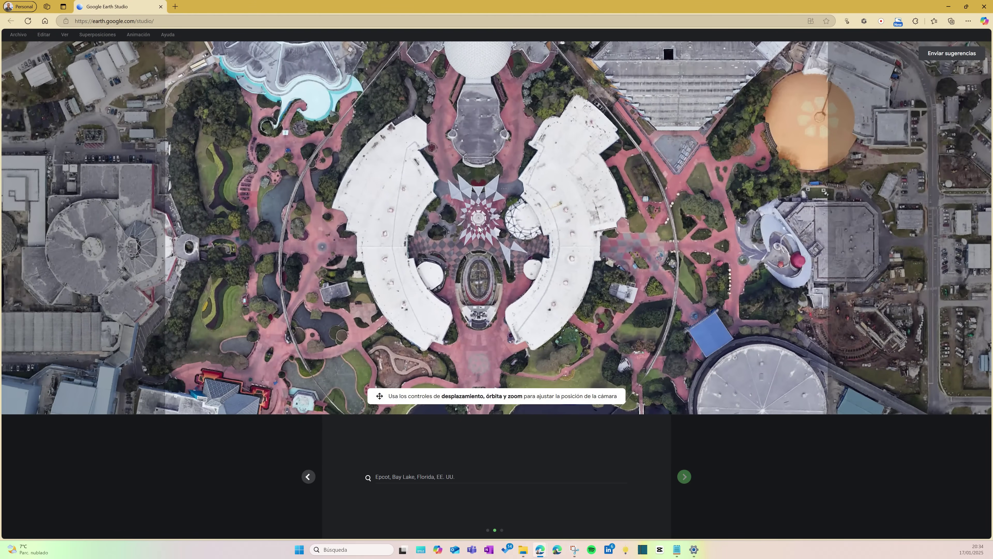
pyautogui.scroll(-2, 483, 179)
# Step: Tilt and orbit onto Spaceship Earth, add it as the second stop, and finish the flight
pyautogui.moveTo(484, 180); pyautogui.dragTo(481, 60)
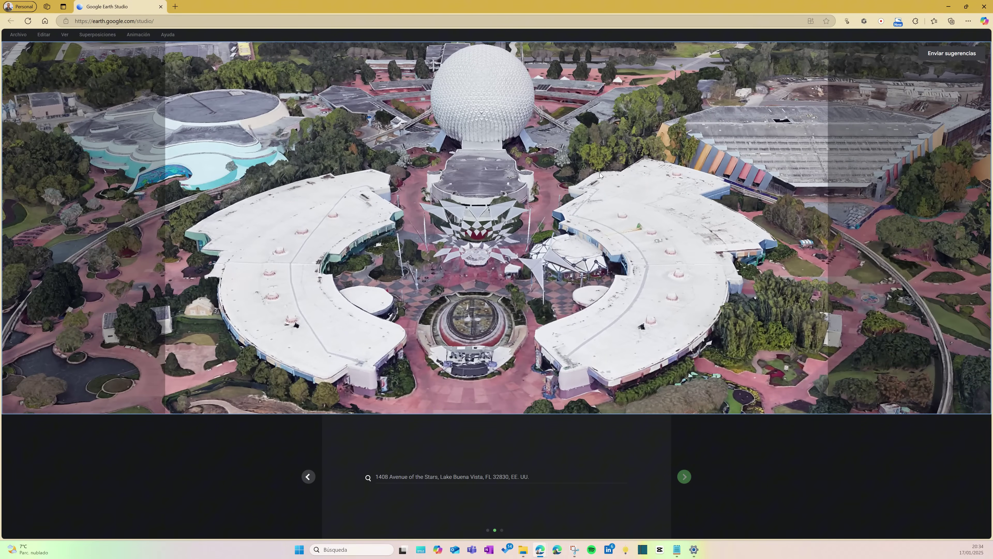
pyautogui.scroll(-2, 611, 176)
pyautogui.moveTo(565, 175)
pyautogui.mouseDown()
pyautogui.moveTo(49, 127)
pyautogui.moveTo(1, 137)
pyautogui.moveTo(94, 117)
pyautogui.mouseUp()
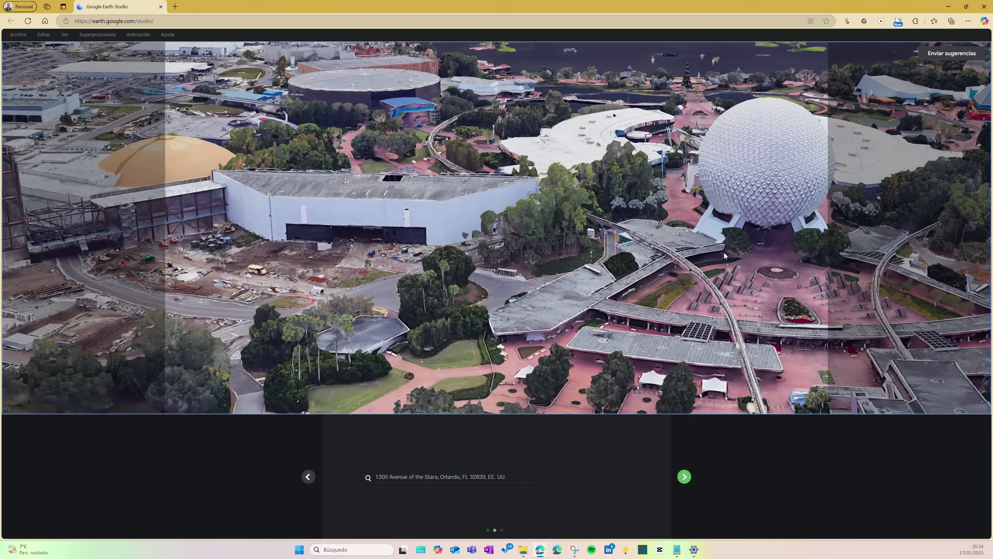
pyautogui.moveTo(723, 252); pyautogui.dragTo(609, 258)
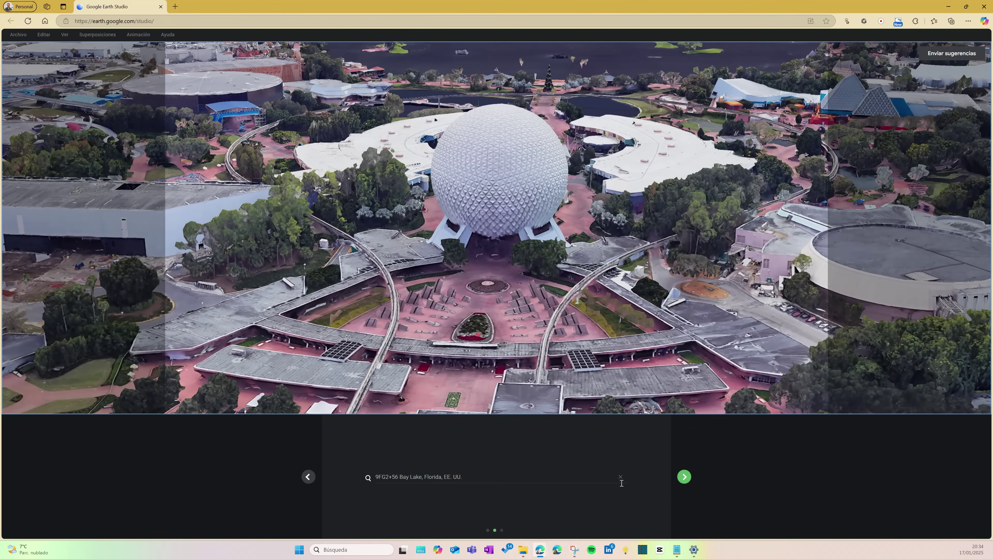
pyautogui.click(684, 479)
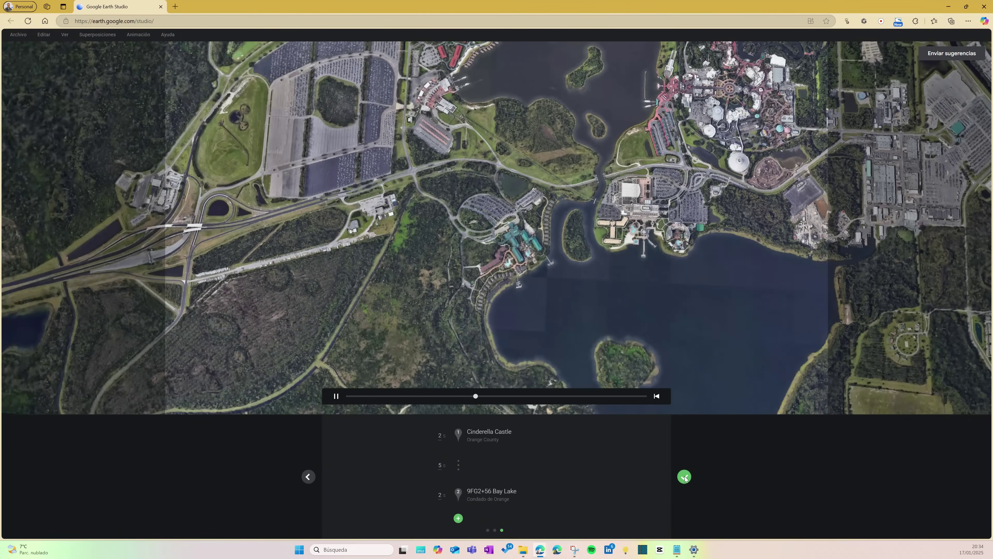
pyautogui.click(684, 476)
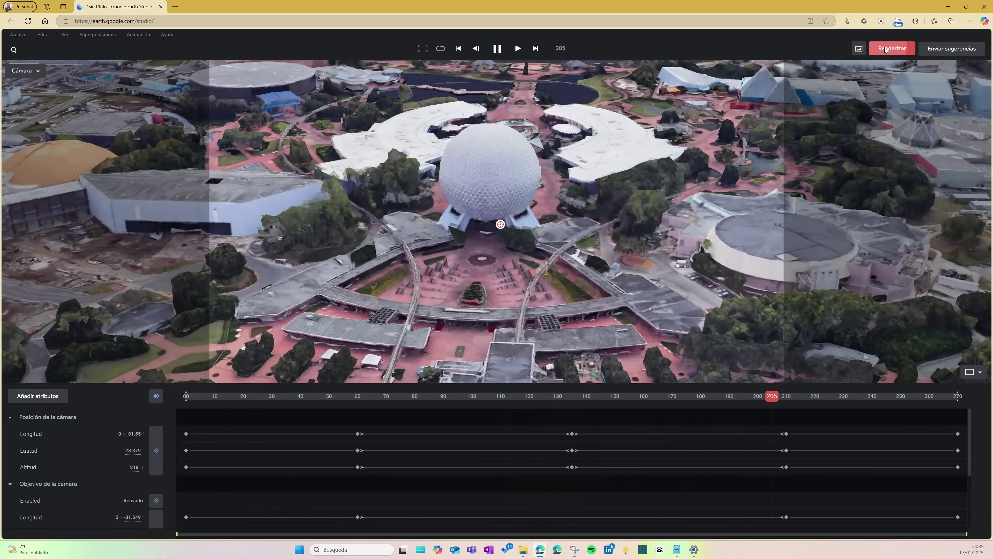
# Step: Open the Disney flyover's render settings and start naming it 'Walt Disney World, Orlando, Flor…'
pyautogui.click(886, 50)
pyautogui.write('Wa')
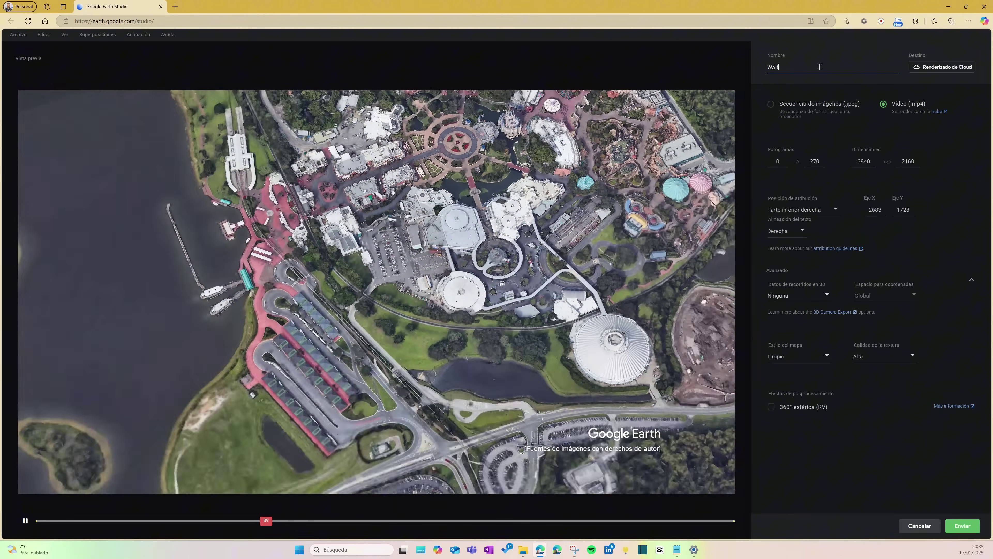
pyautogui.write('lt Disne')
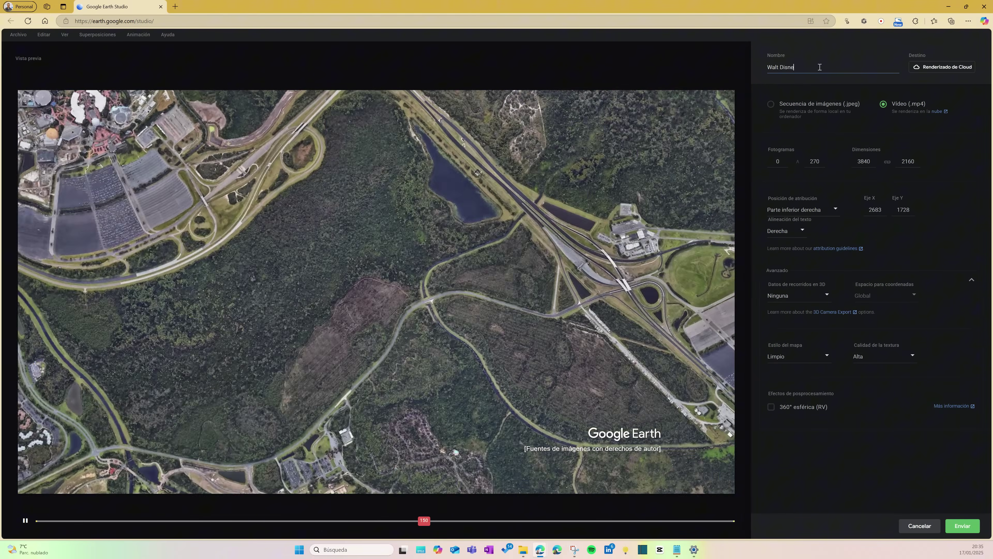
pyautogui.write('y World, Orlando, ')
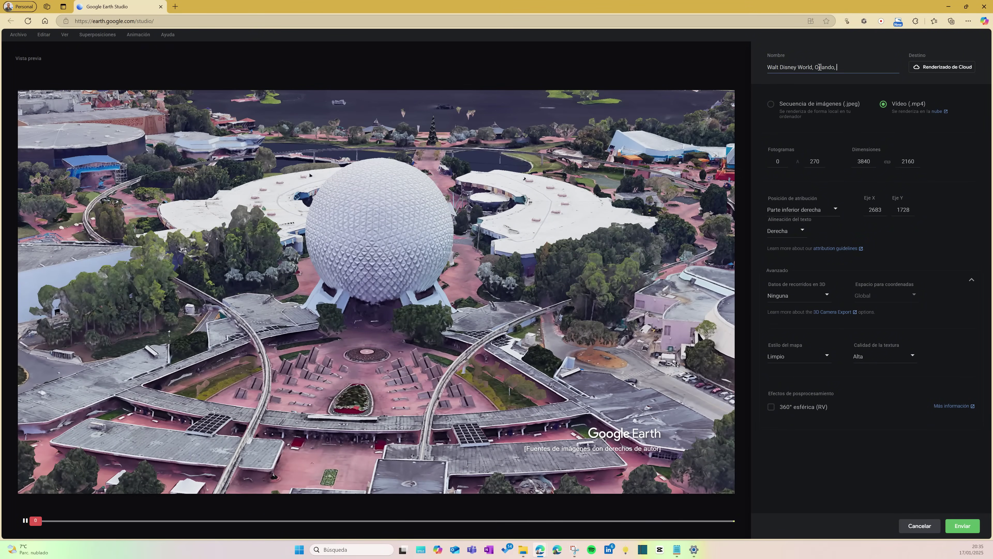
pyautogui.write('Flor')
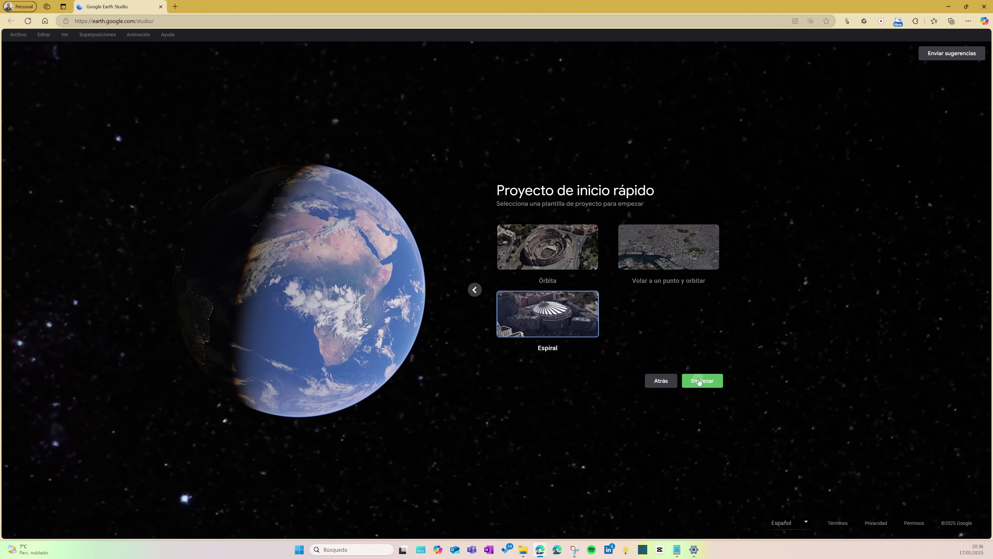
# Step: Search for Cerro del Corcovado and fly the view there
pyautogui.write('c')
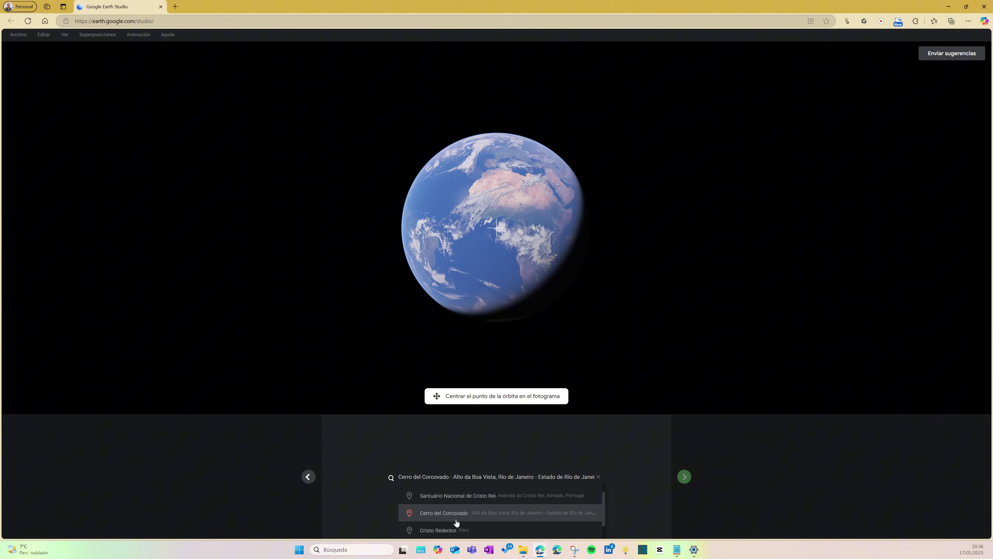
pyautogui.click(456, 518)
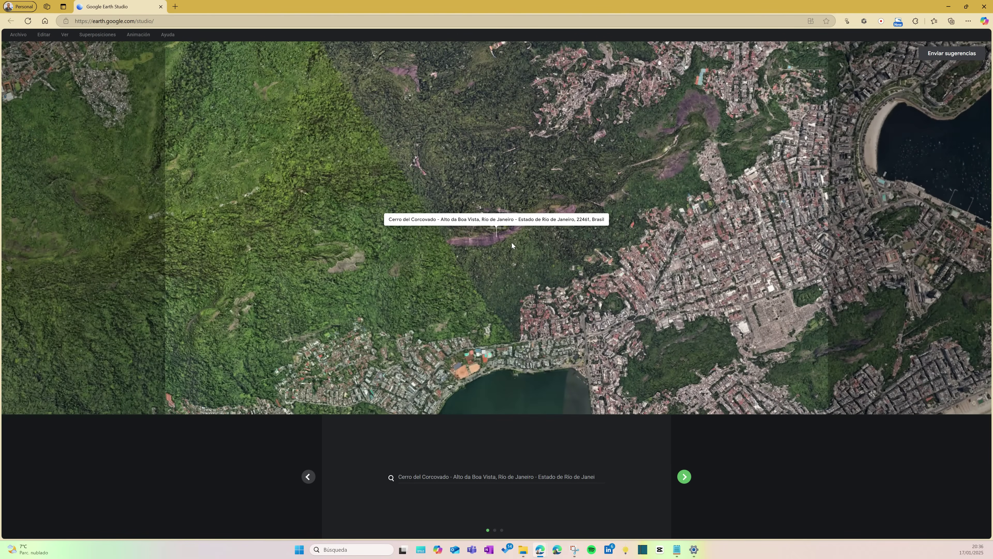
pyautogui.scroll(-5, 511, 248)
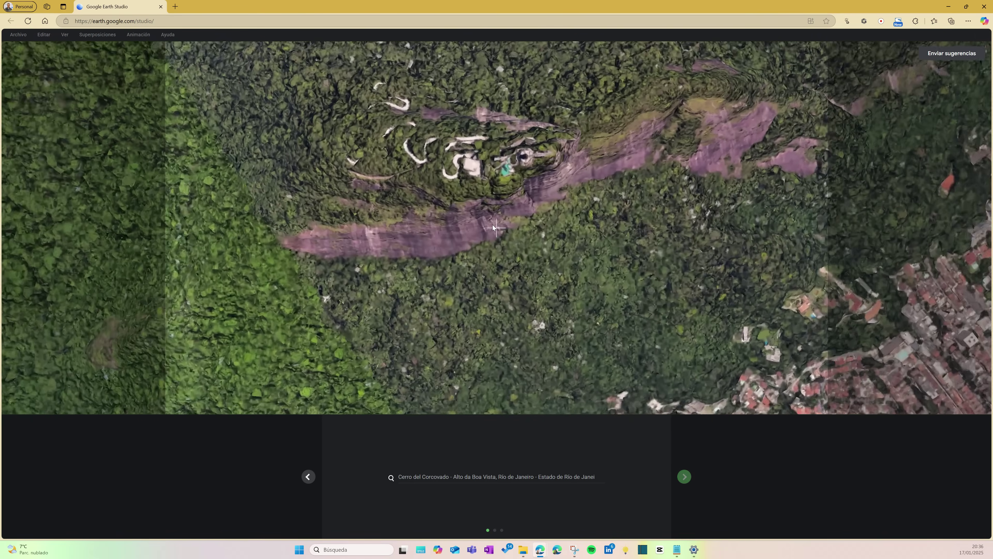
pyautogui.scroll(3, 553, 256)
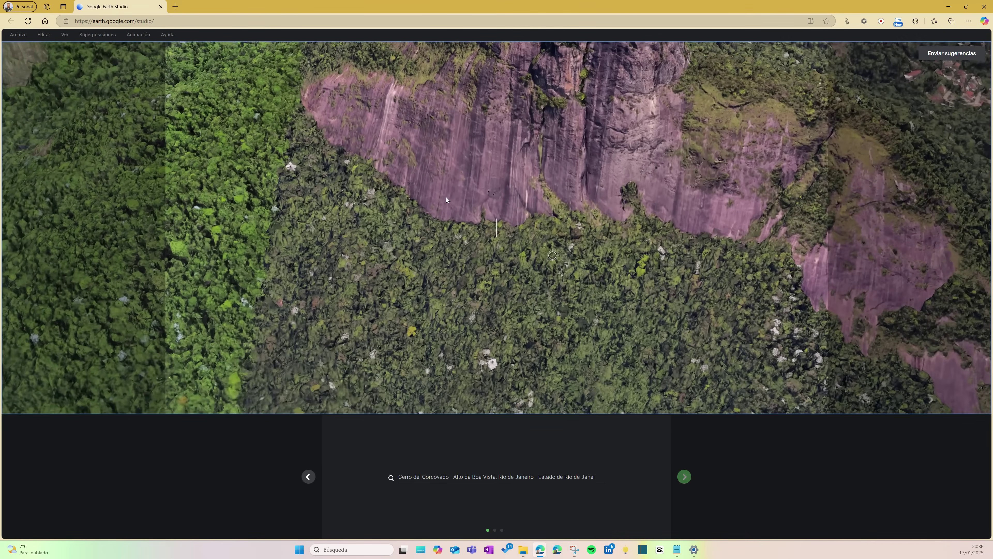
pyautogui.scroll(-5, 446, 196)
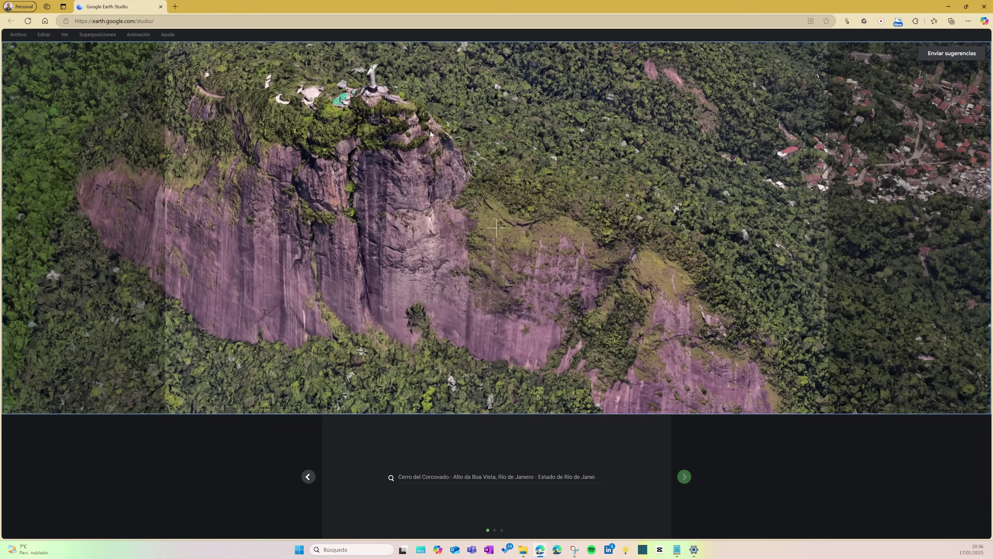
# Step: Orbit and pan until the Christ statue is centred, with the hillside town visible
pyautogui.moveTo(427, 129); pyautogui.dragTo(277, 68)
pyautogui.moveTo(429, 95); pyautogui.dragTo(495, 238)
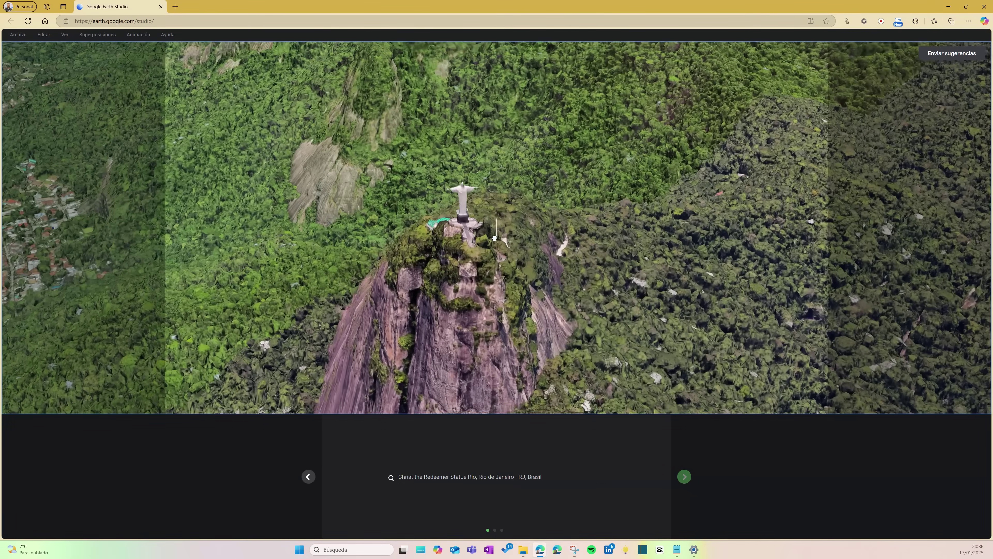
pyautogui.scroll(3, 448, 234)
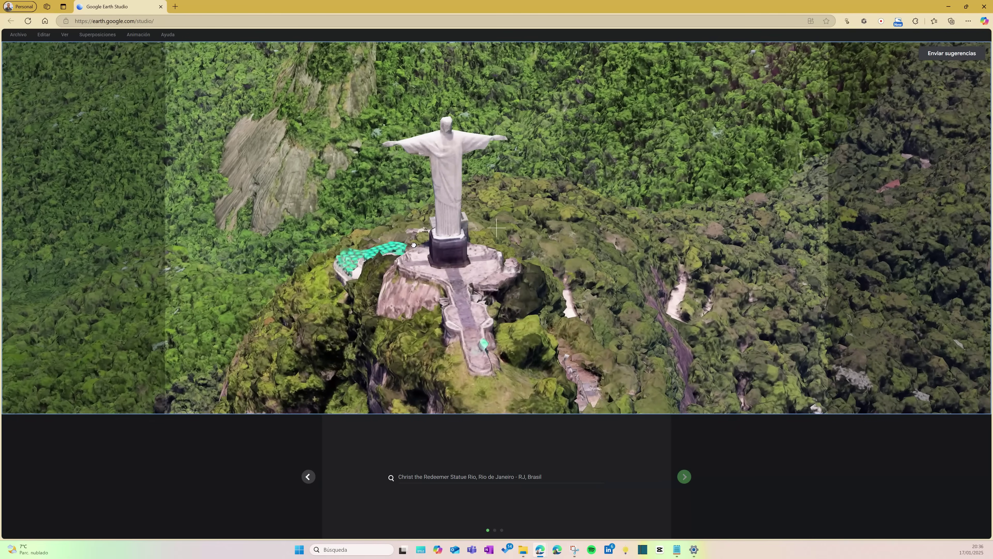
pyautogui.moveTo(456, 282); pyautogui.dragTo(427, 275)
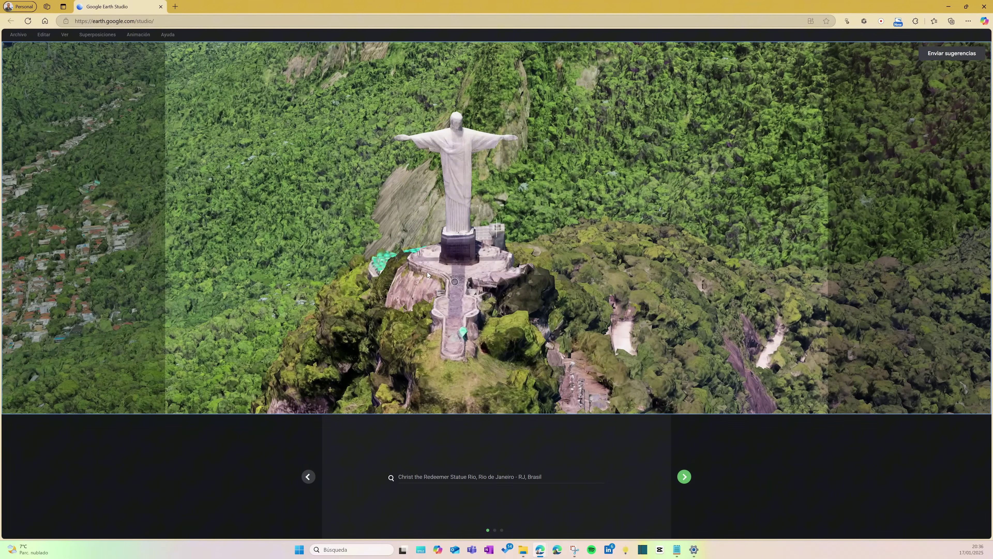
# Step: Accept the Corcovado orbit point and the spiral's Radio/Ángulo/Altitud path to reach the 25 s duration
pyautogui.click(684, 478)
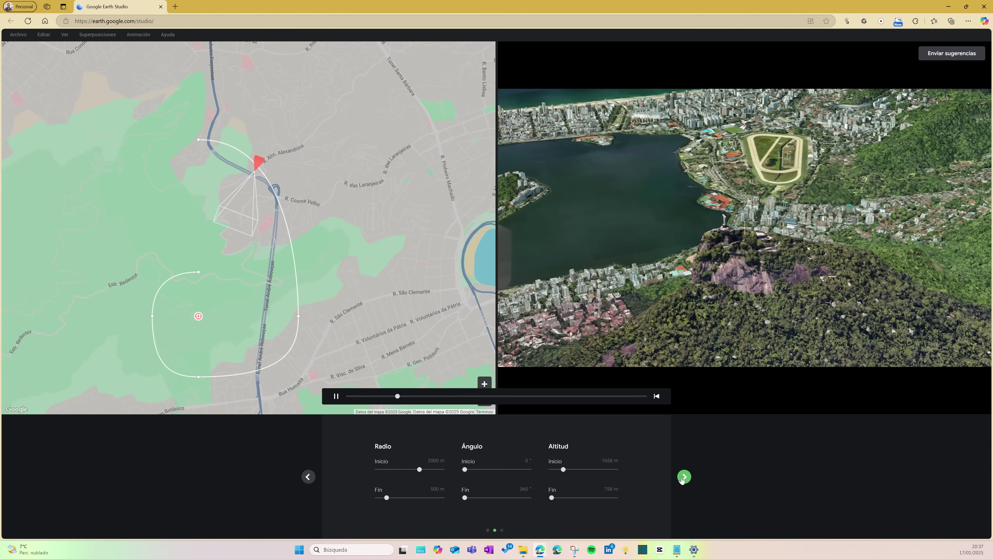
pyautogui.click(683, 476)
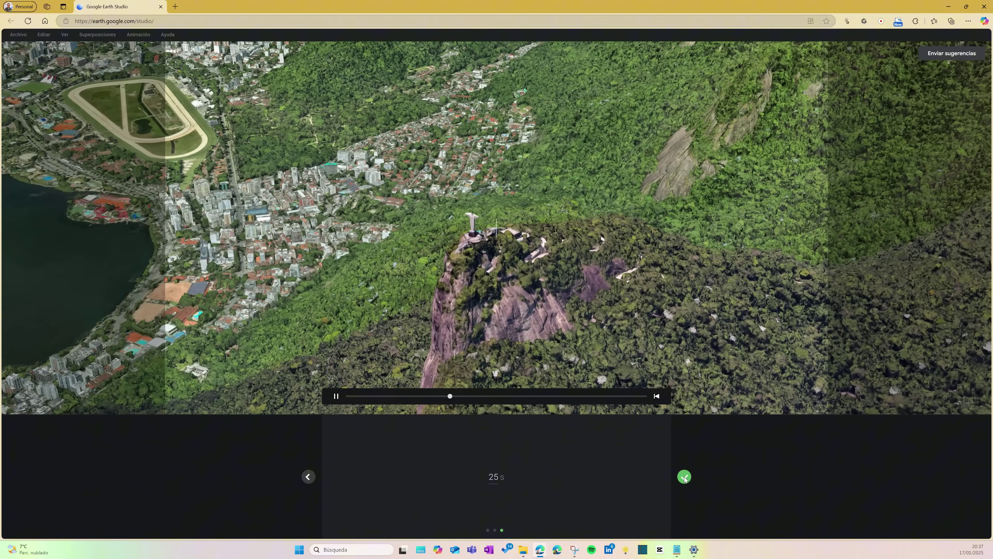
# Step: Finish the spiral and submit a cloud render named 'Cristo Redentor de Corcovado'
pyautogui.click(684, 476)
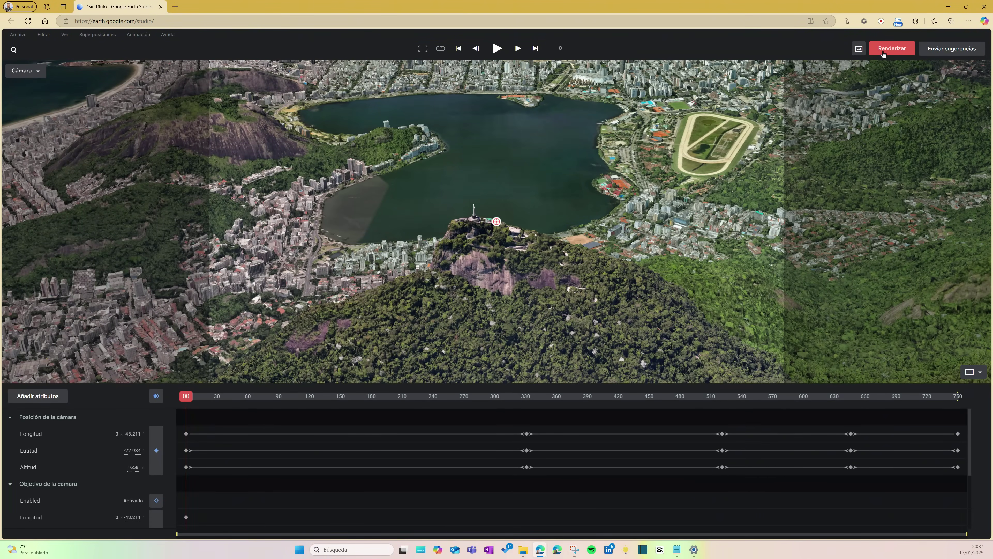
pyautogui.click(891, 48)
pyautogui.write('Cristo Redentor de Cor')
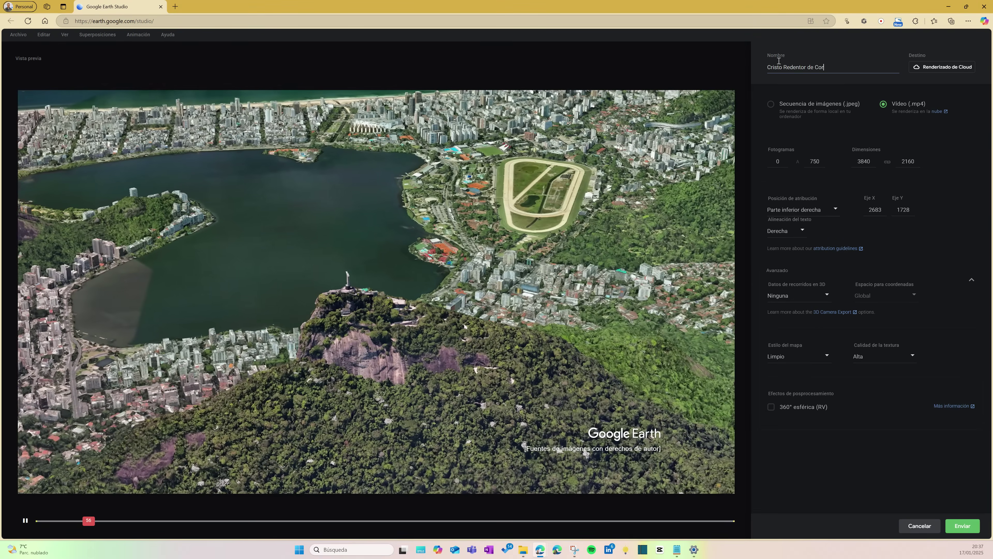
pyautogui.write('covado')
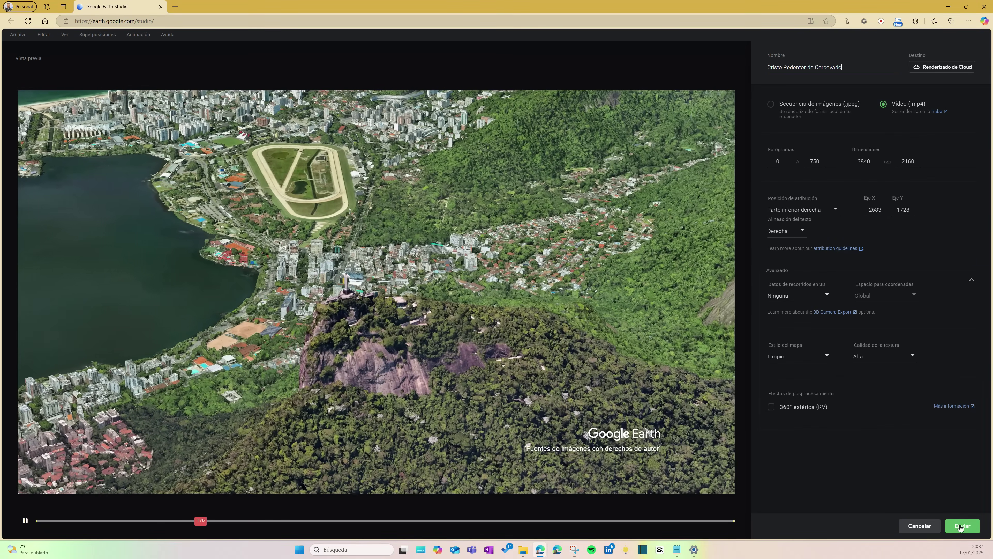
pyautogui.click(962, 526)
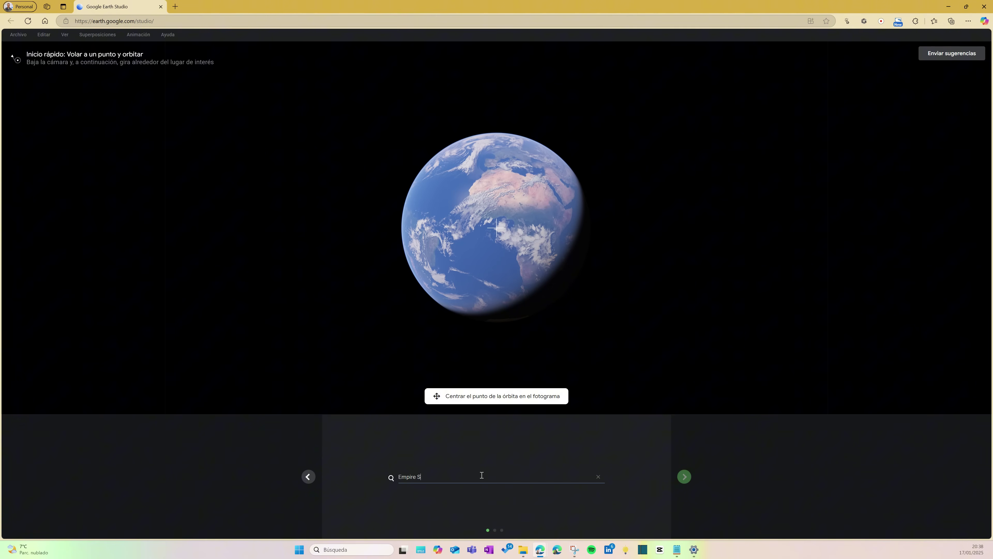
# Step: Fly to the Empire State Building and centre the orbit target on 1-33 W 33rd St
pyautogui.click(481, 491)
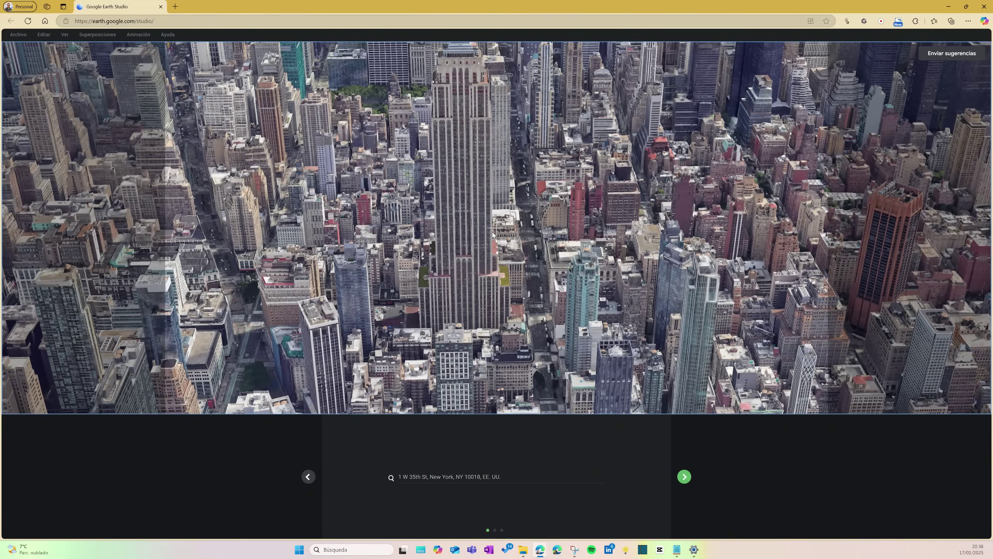
pyautogui.moveTo(493, 234)
pyautogui.mouseDown()
pyautogui.moveTo(491, 217)
pyautogui.moveTo(485, 238)
pyautogui.moveTo(508, 224)
pyautogui.mouseUp()
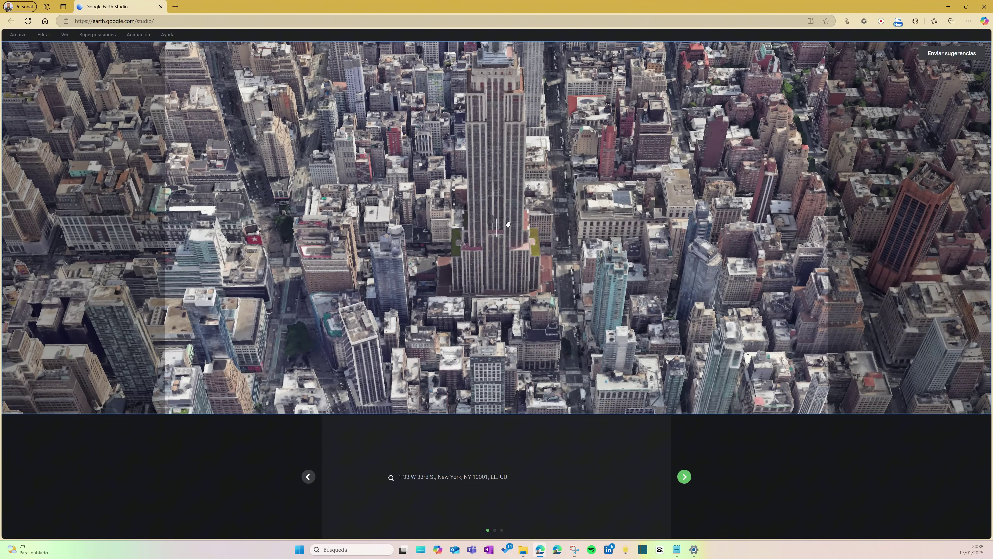
# Step: Raise the orbit's target altitude and its final altitude to about 650 m, then reach the 25 s duration
pyautogui.click(684, 476)
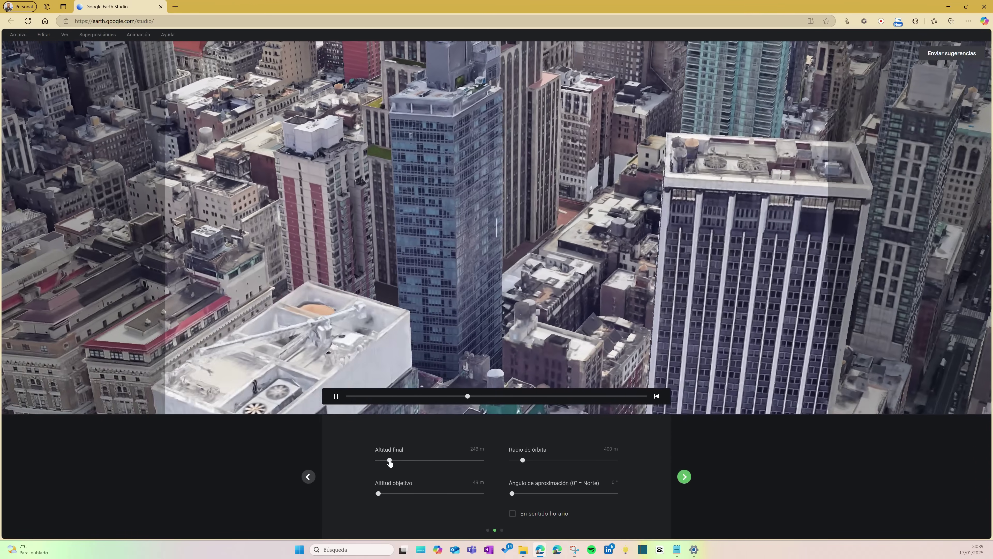
pyautogui.moveTo(389, 461); pyautogui.dragTo(391, 460)
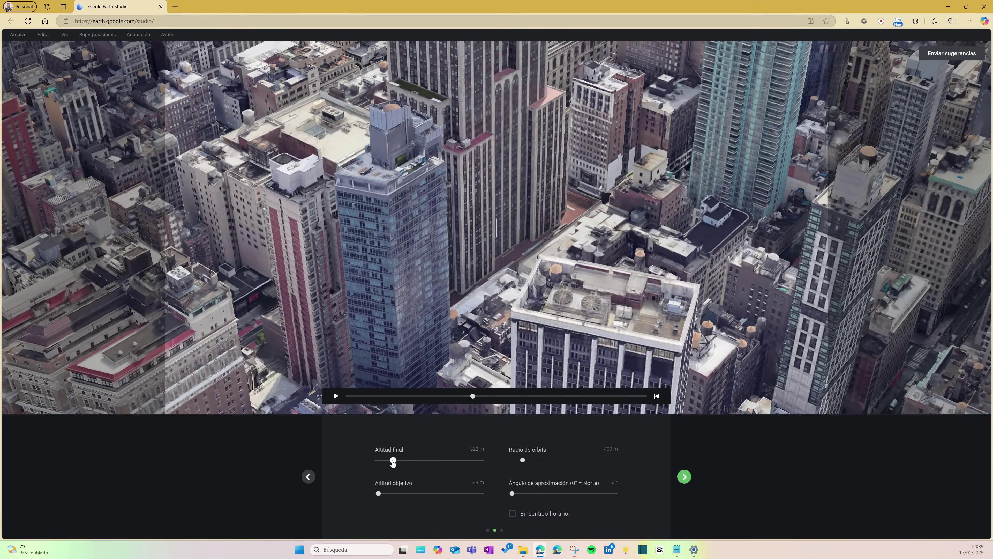
pyautogui.moveTo(378, 493); pyautogui.dragTo(385, 494)
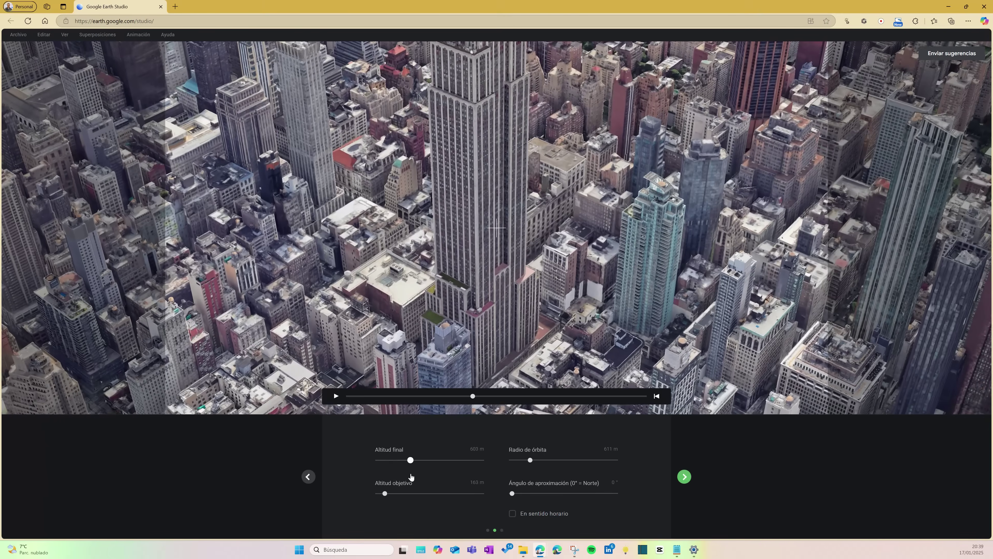
pyautogui.moveTo(410, 476); pyautogui.dragTo(390, 494)
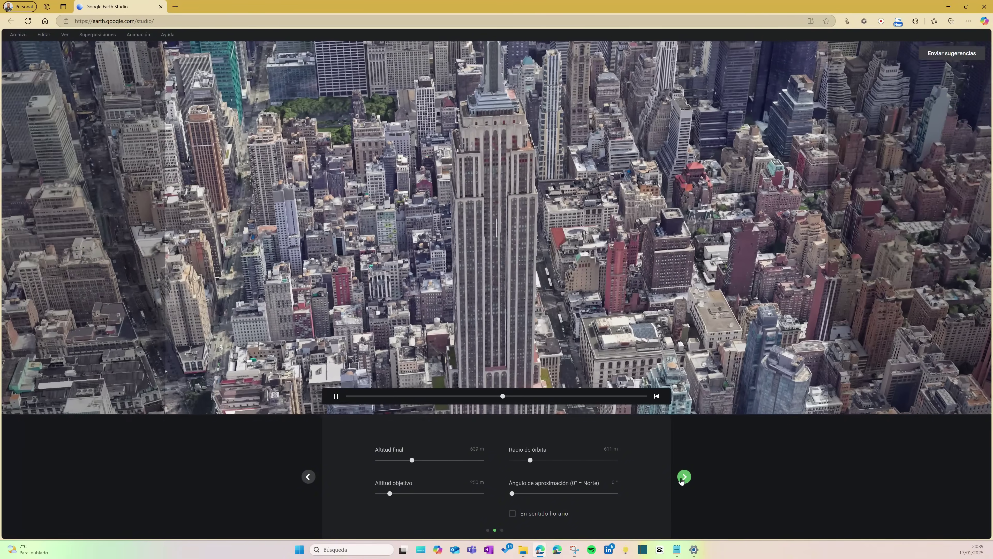
pyautogui.click(682, 478)
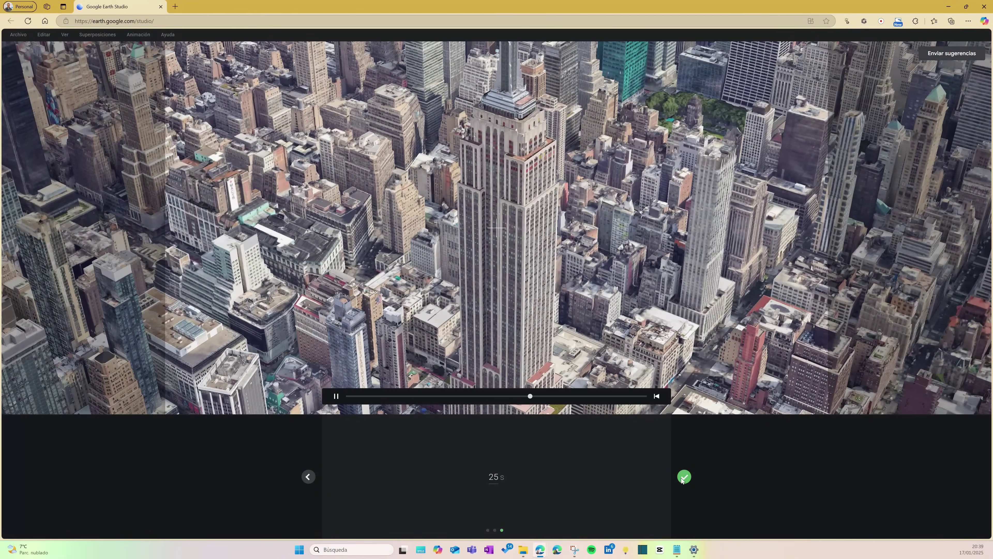
# Step: Finish the wizard, preview the orbit, and submit a 3840×2160 MP4 render named 'Empire State Building, New York'
pyautogui.click(683, 478)
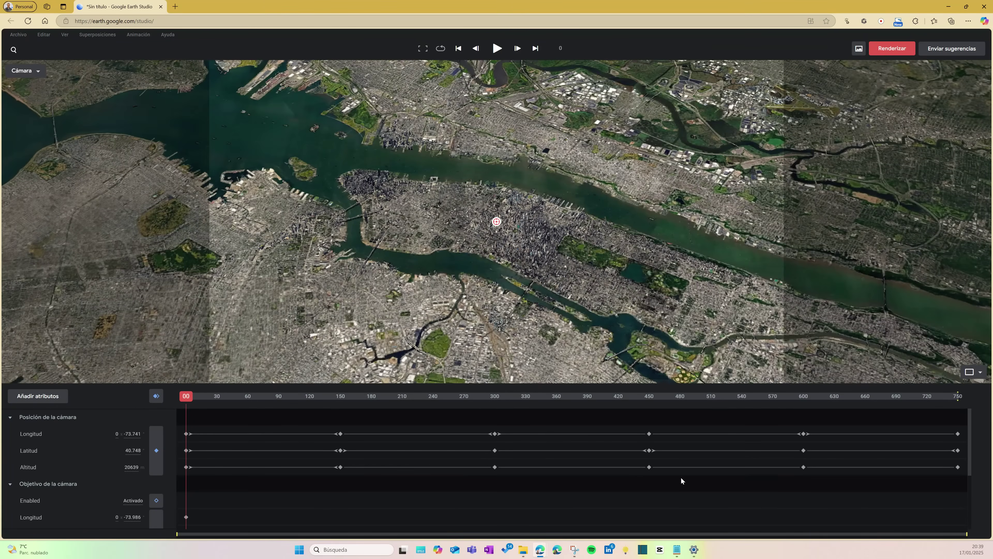
pyautogui.press('space')
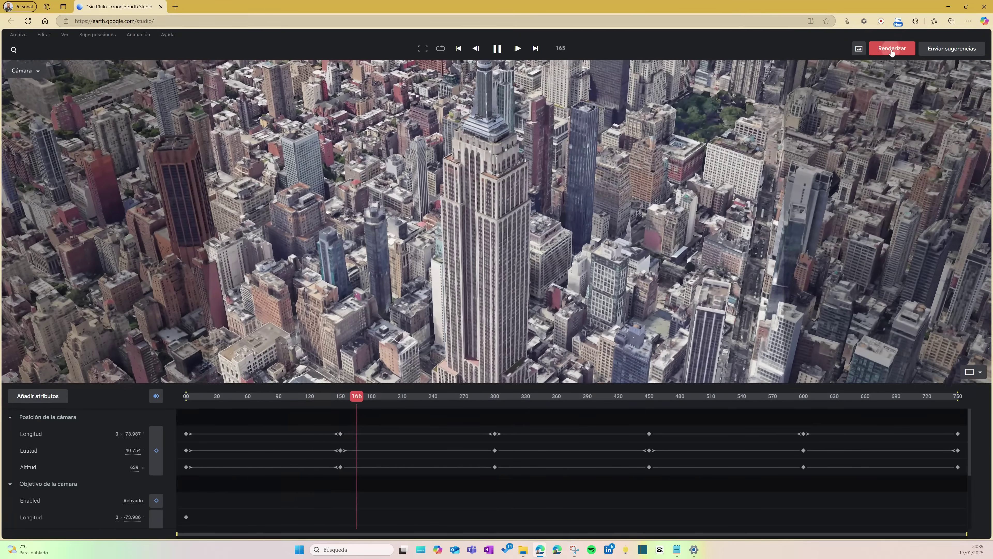
pyautogui.click(892, 49)
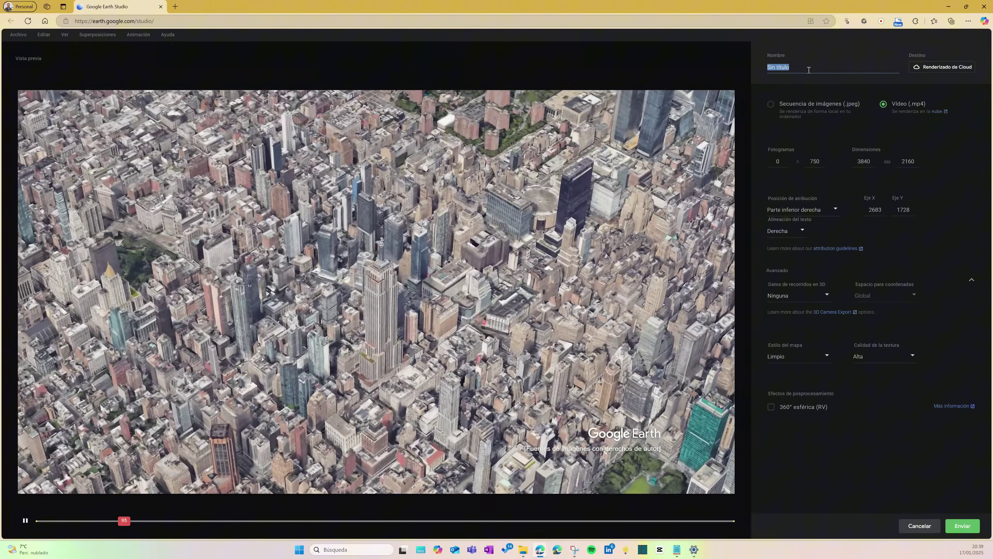
pyautogui.write('Empire S')
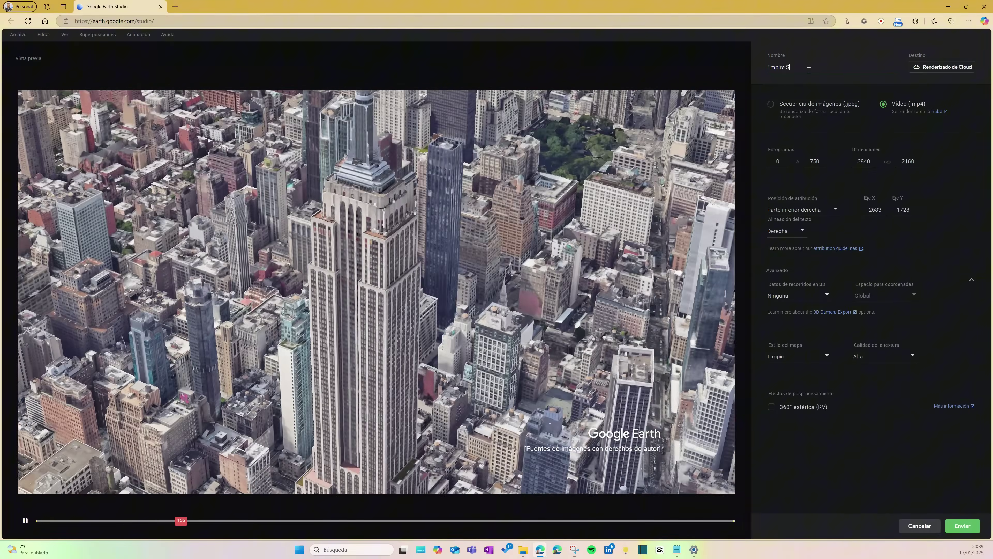
pyautogui.write('tate Buildi')
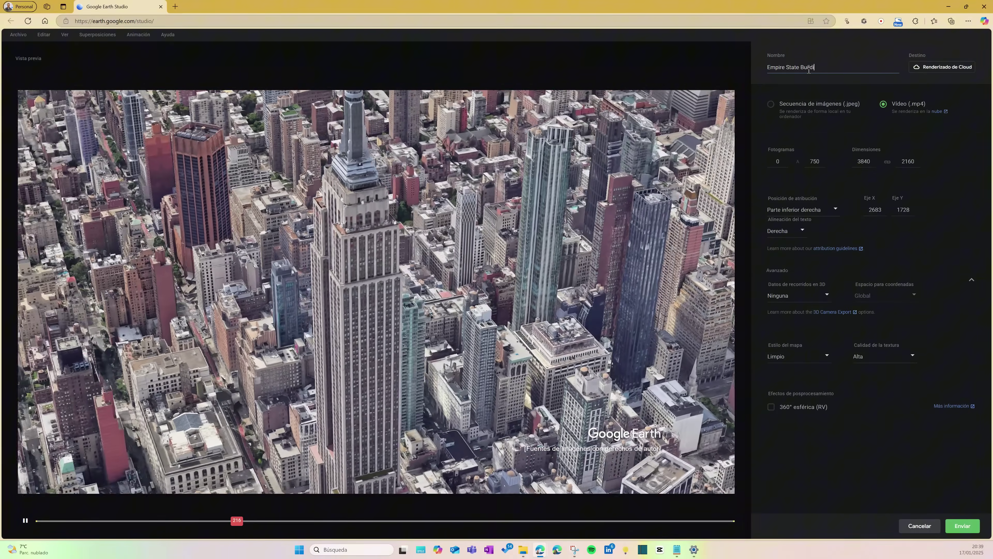
pyautogui.write('ng, New')
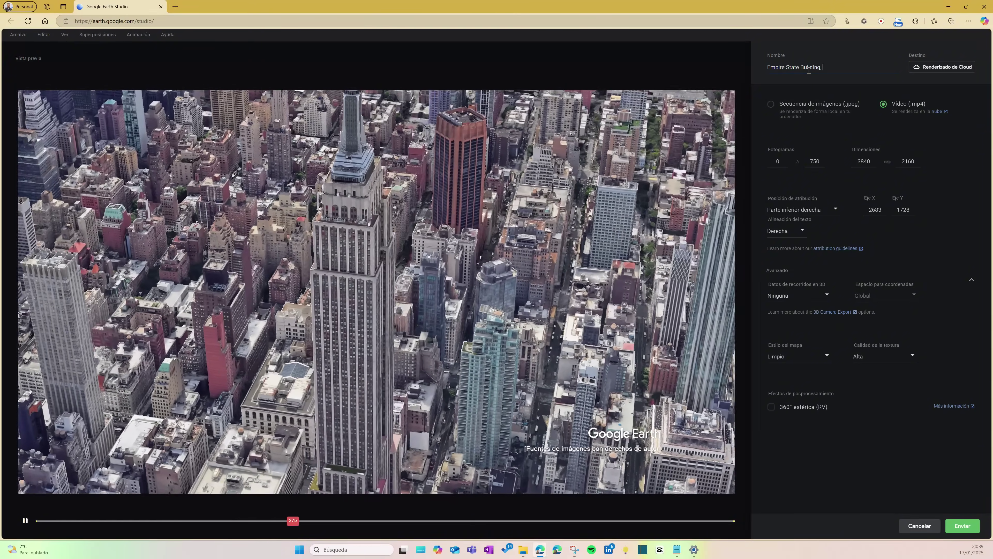
pyautogui.write(' York')
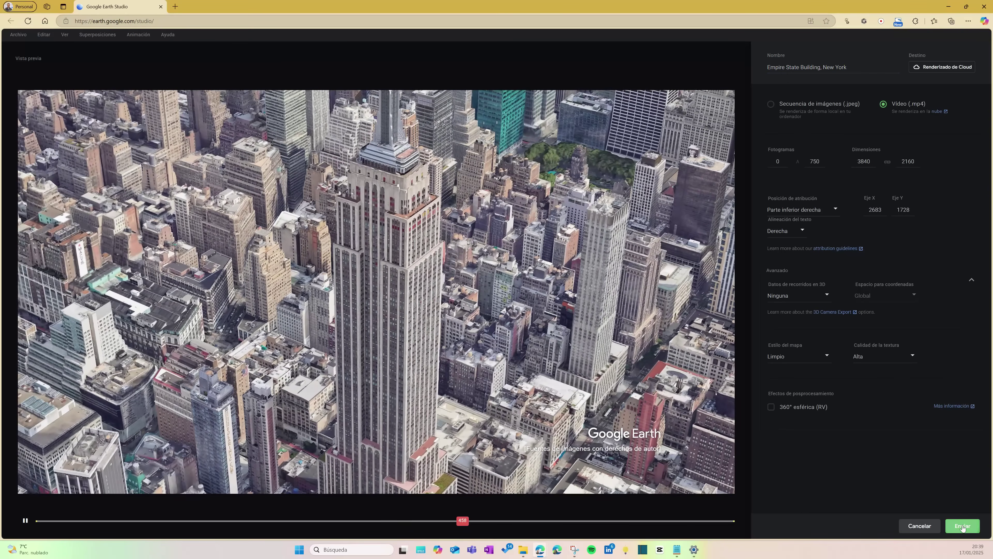
pyautogui.click(963, 526)
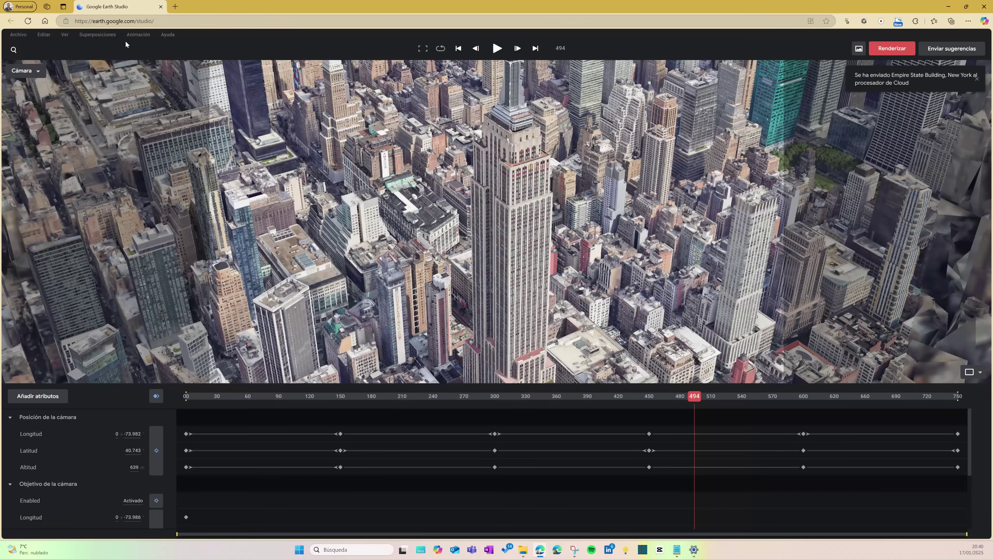
# Step: Open Animación > Renderizado de Cloud and download the Pirámide de Guiza, Coliseo de Roma and Walt Disney World videos
pyautogui.click(134, 37)
pyautogui.click(150, 83)
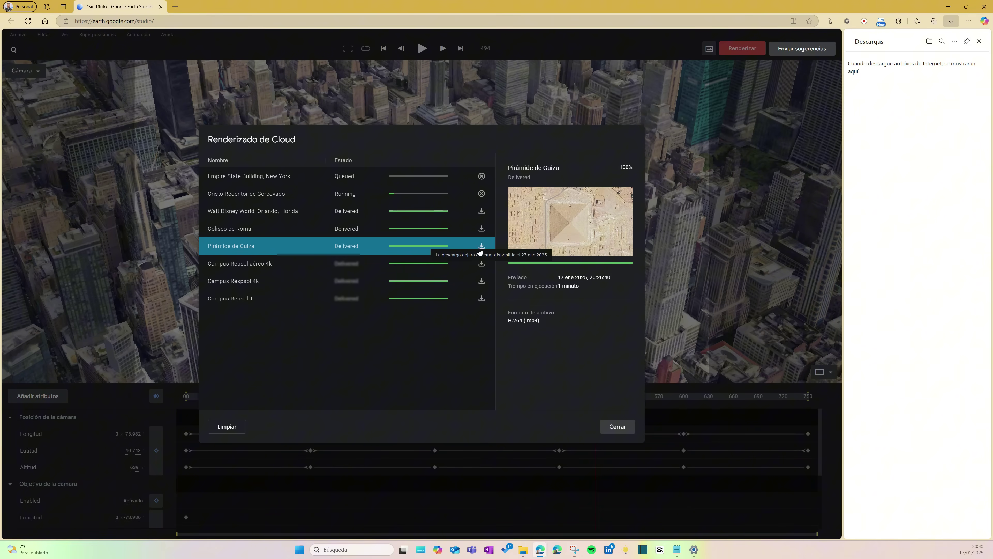
pyautogui.click(481, 247)
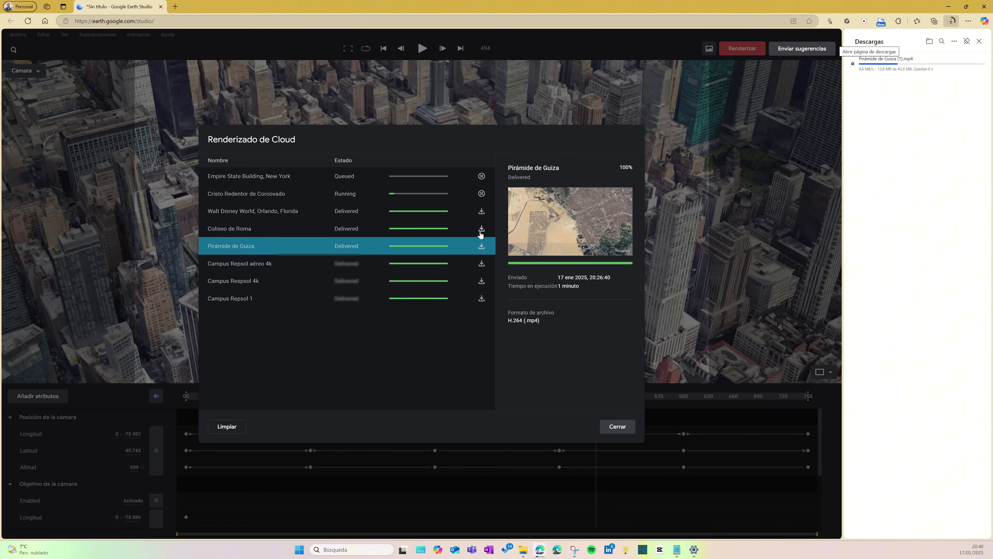
pyautogui.click(481, 245)
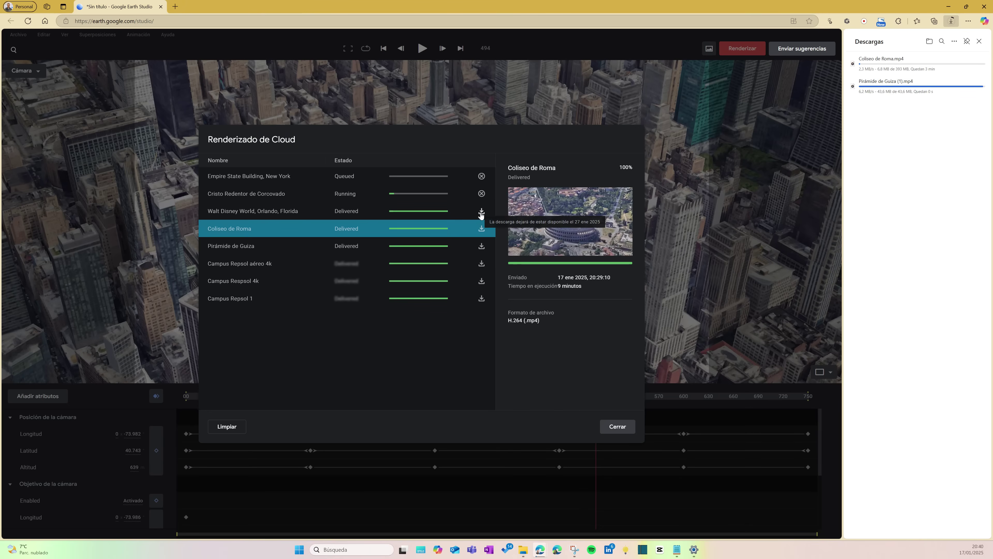
pyautogui.click(481, 212)
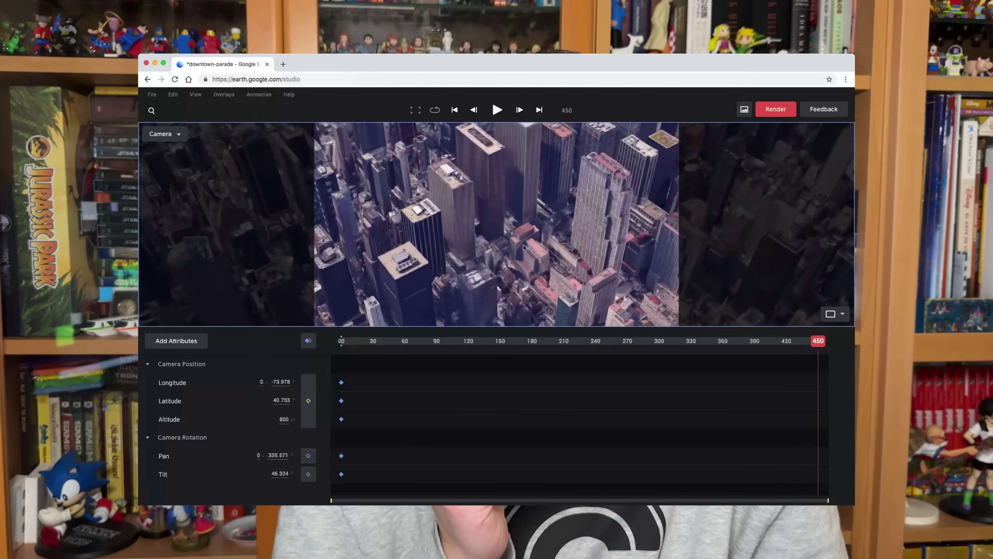
# Step: Add end keyframes at frame 450 for all camera attributes and play the pull-back
pyautogui.scroll(-3, 546, 264)
pyautogui.click(308, 341)
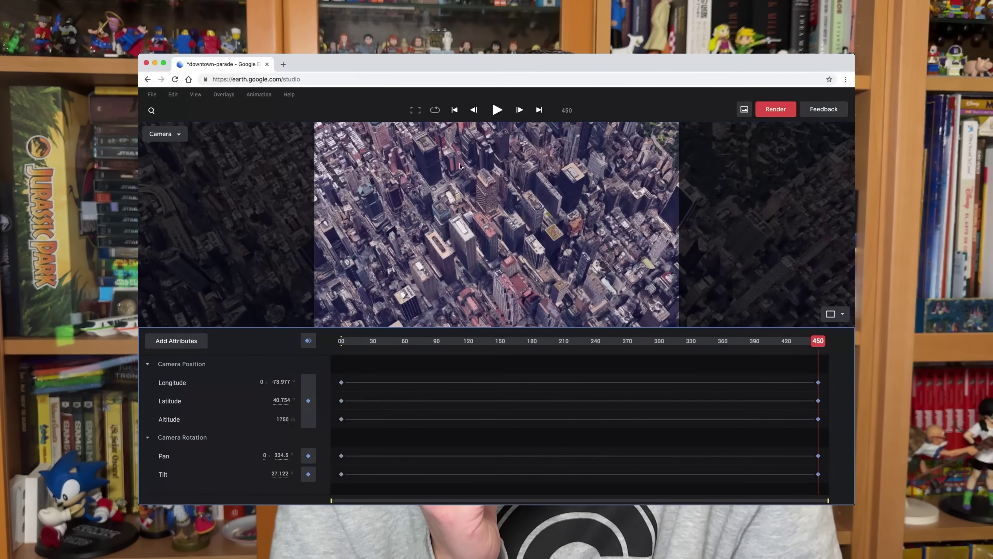
pyautogui.click(497, 110)
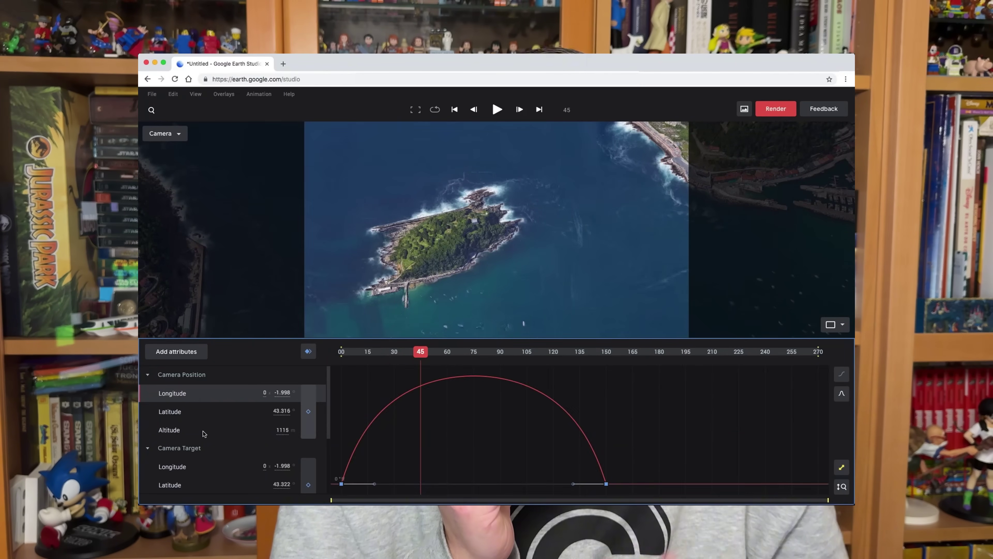
# Step: Reshape the start and end easing curves, replay the move, and set the scene time to 01:06
pyautogui.keyDown('shift'); pyautogui.click(203, 430); pyautogui.keyUp('shift')
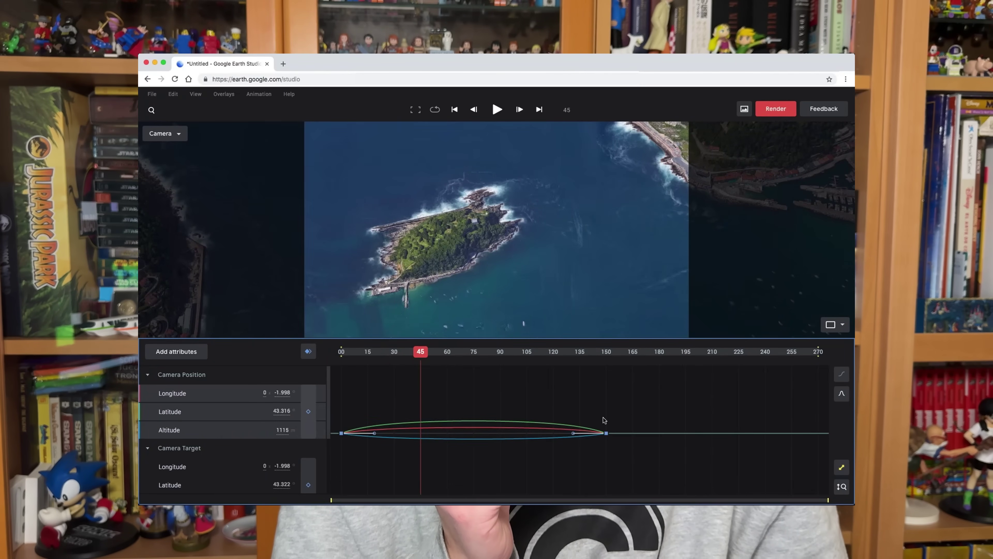
pyautogui.moveTo(572, 435); pyautogui.dragTo(499, 435)
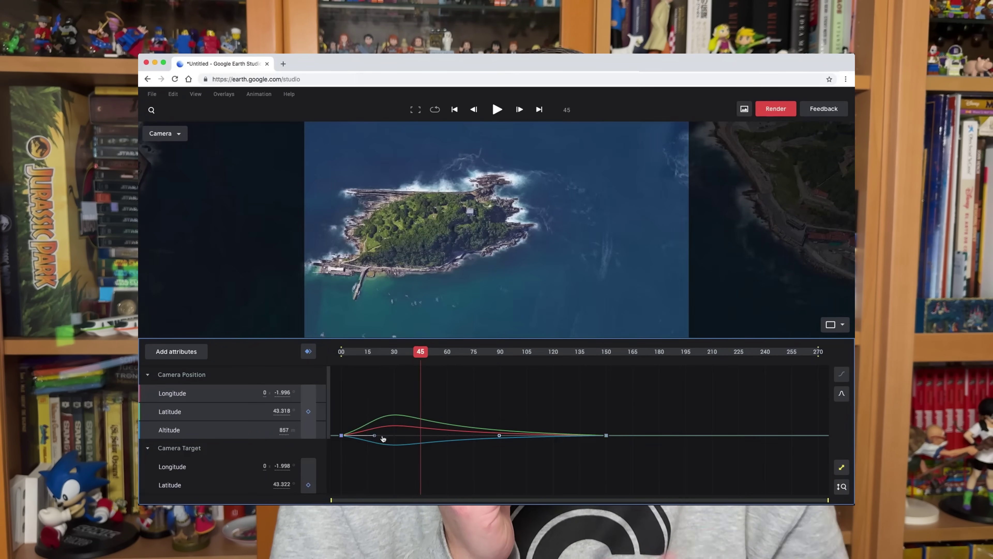
pyautogui.moveTo(374, 435); pyautogui.dragTo(426, 437)
pyautogui.click(363, 351)
pyautogui.press('space')
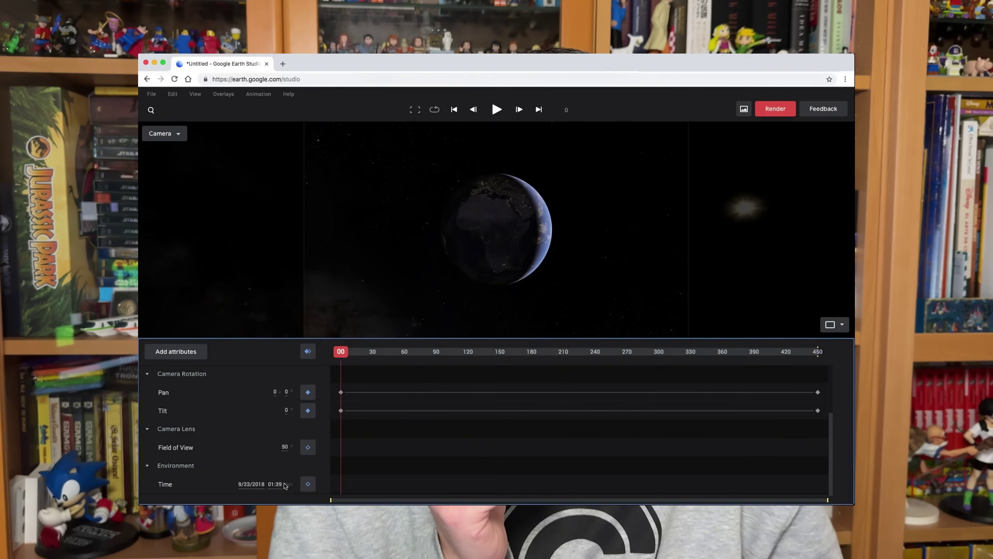
pyautogui.moveTo(284, 485); pyautogui.dragTo(269, 489)
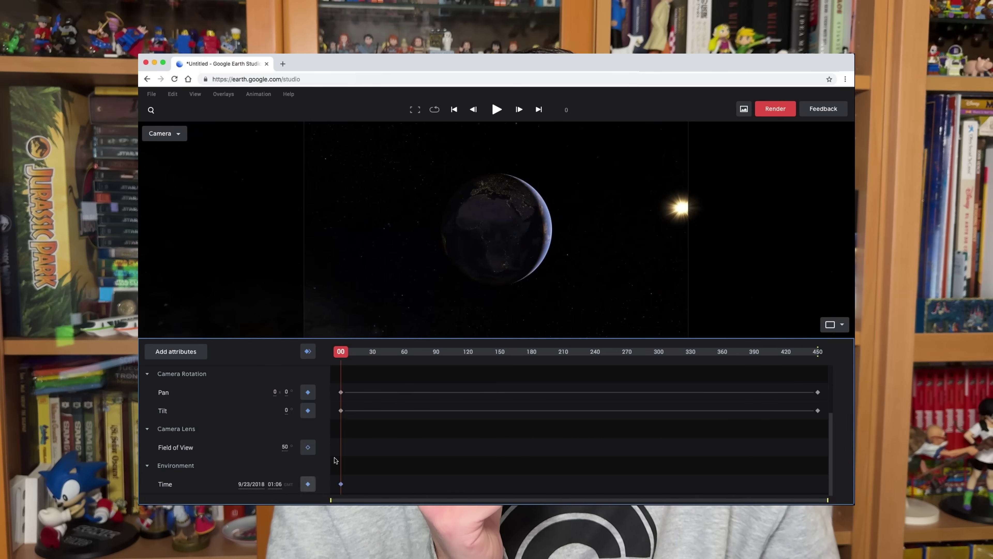
# Step: Keyframe the time at frame 0 and a later time at frame 450, then play the sunlight sweep
pyautogui.click(307, 483)
pyautogui.press('End')
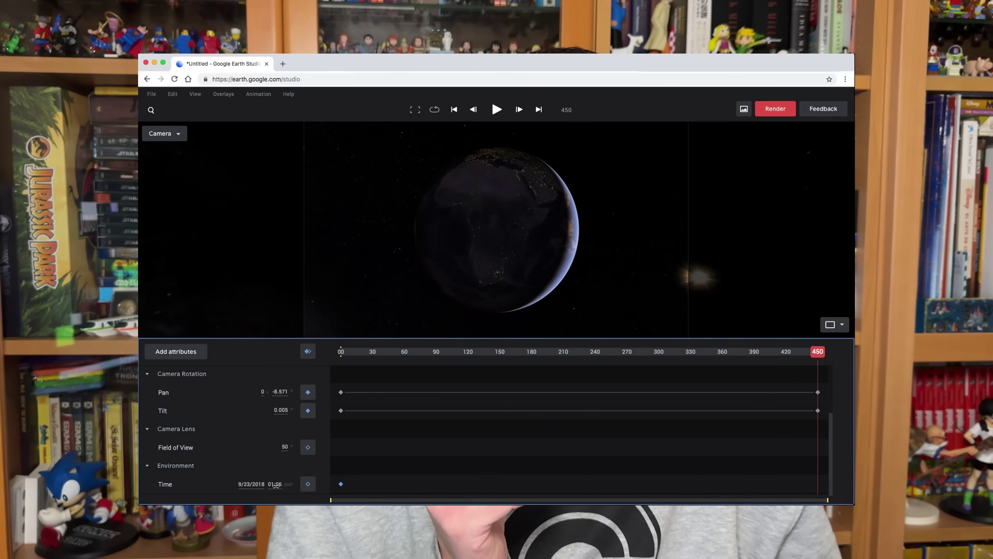
pyautogui.moveTo(274, 484); pyautogui.dragTo(370, 484)
pyautogui.press('space')
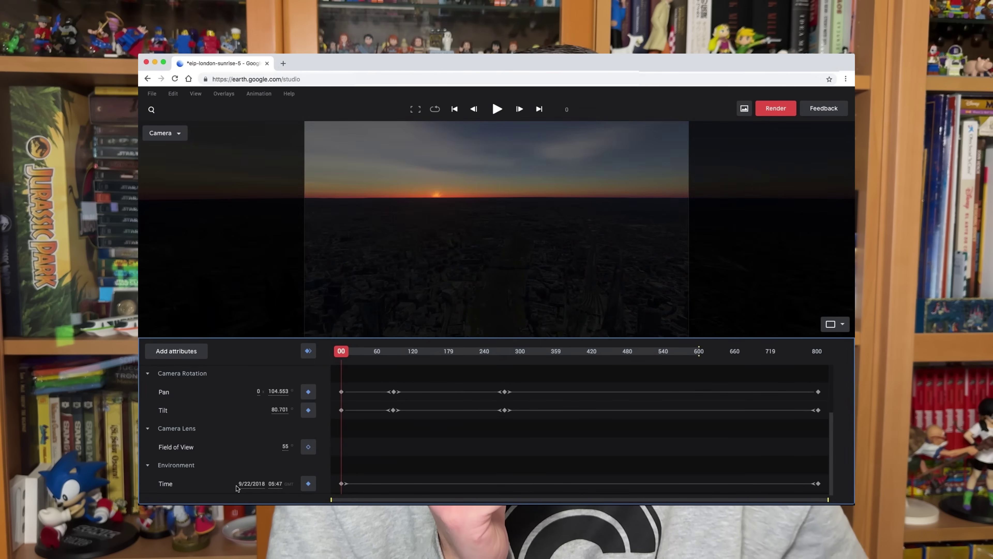
pyautogui.press('space')
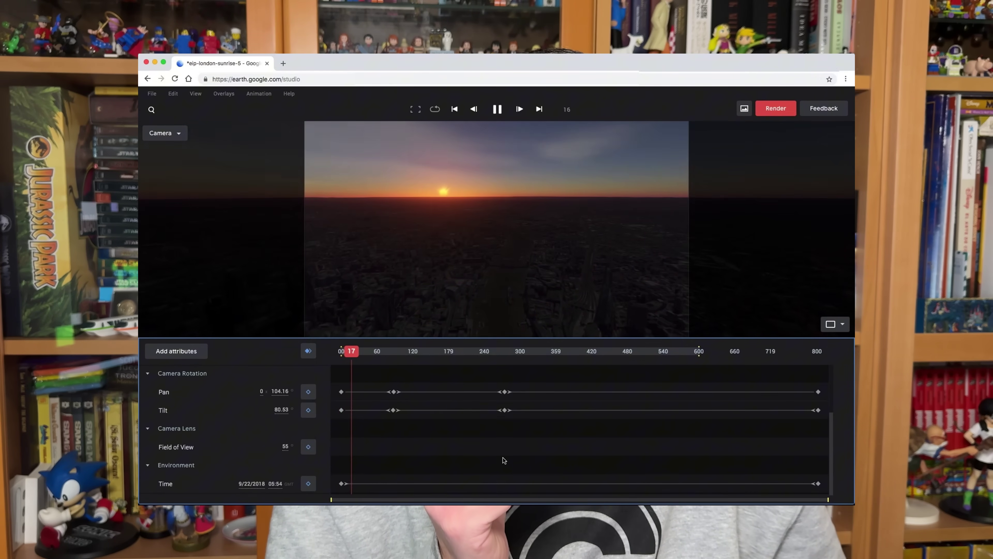